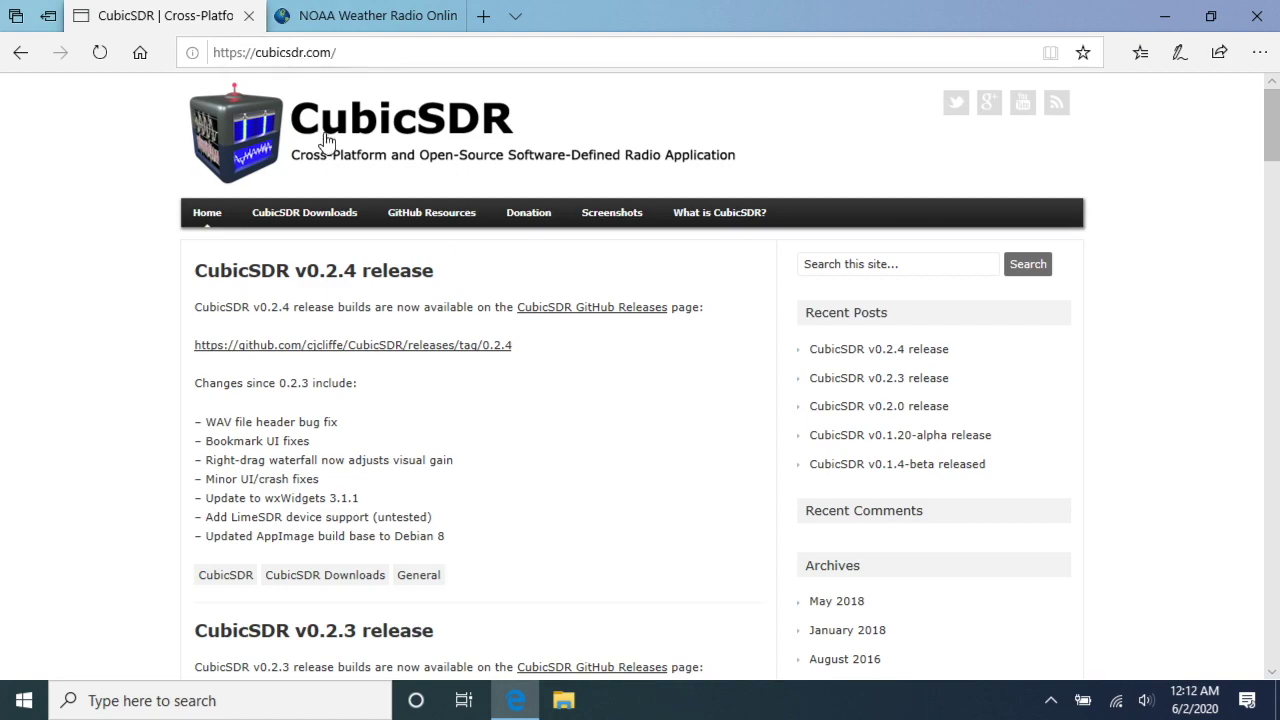
# Save CubicSDR-0.2.4-win64.exe from the v0.2.4 GitHub release, then minimize Edge.
pyautogui.click(316, 218)
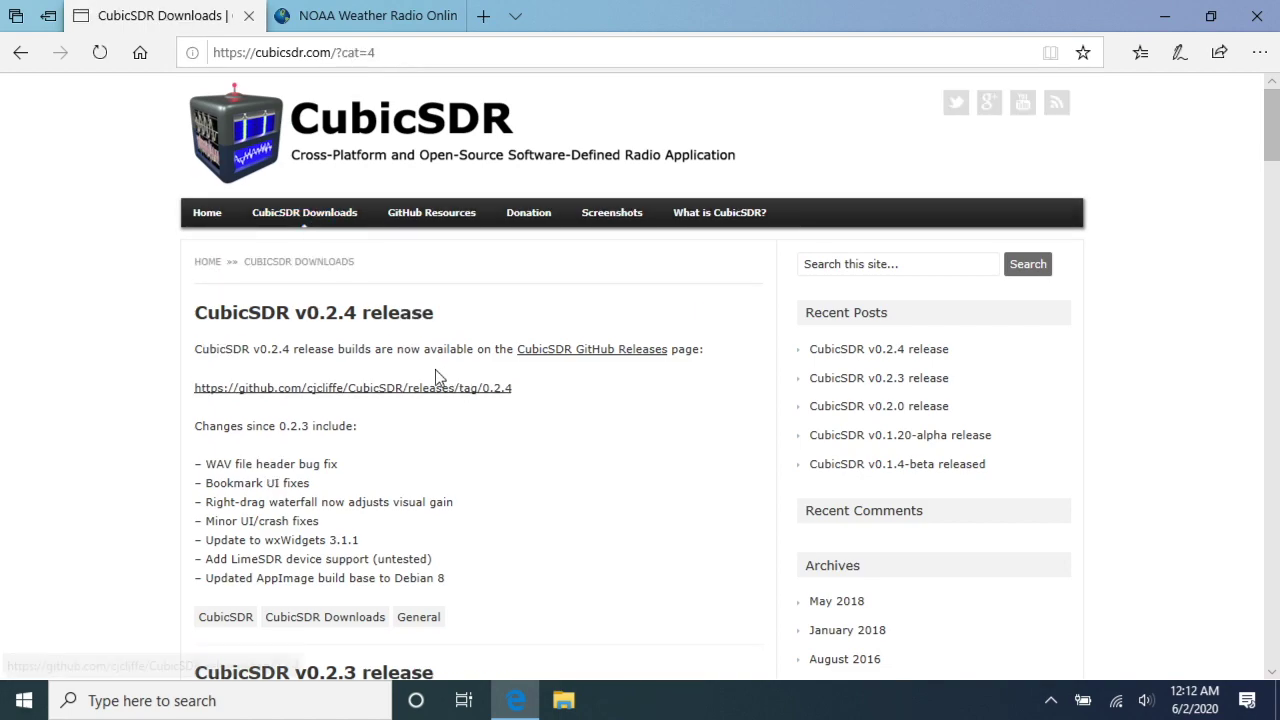
pyautogui.click(347, 318)
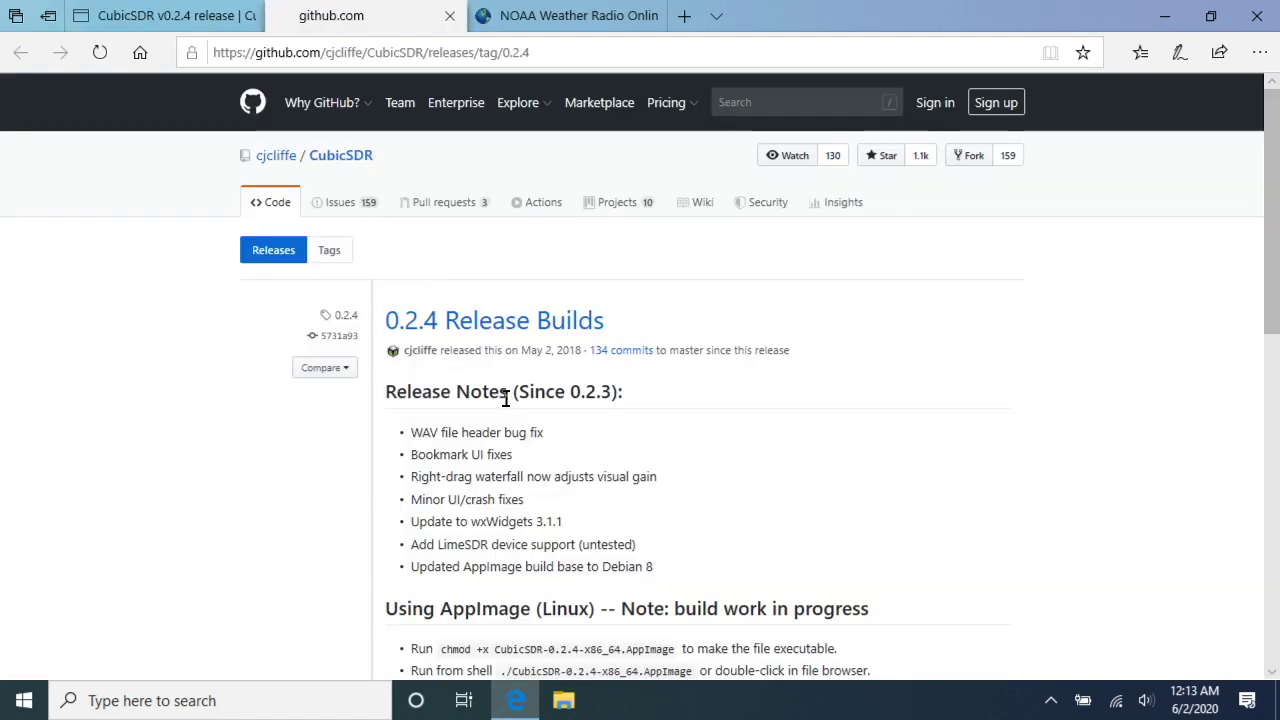
pyautogui.scroll(-3, 503, 394)
pyautogui.scroll(-3, 503, 394)
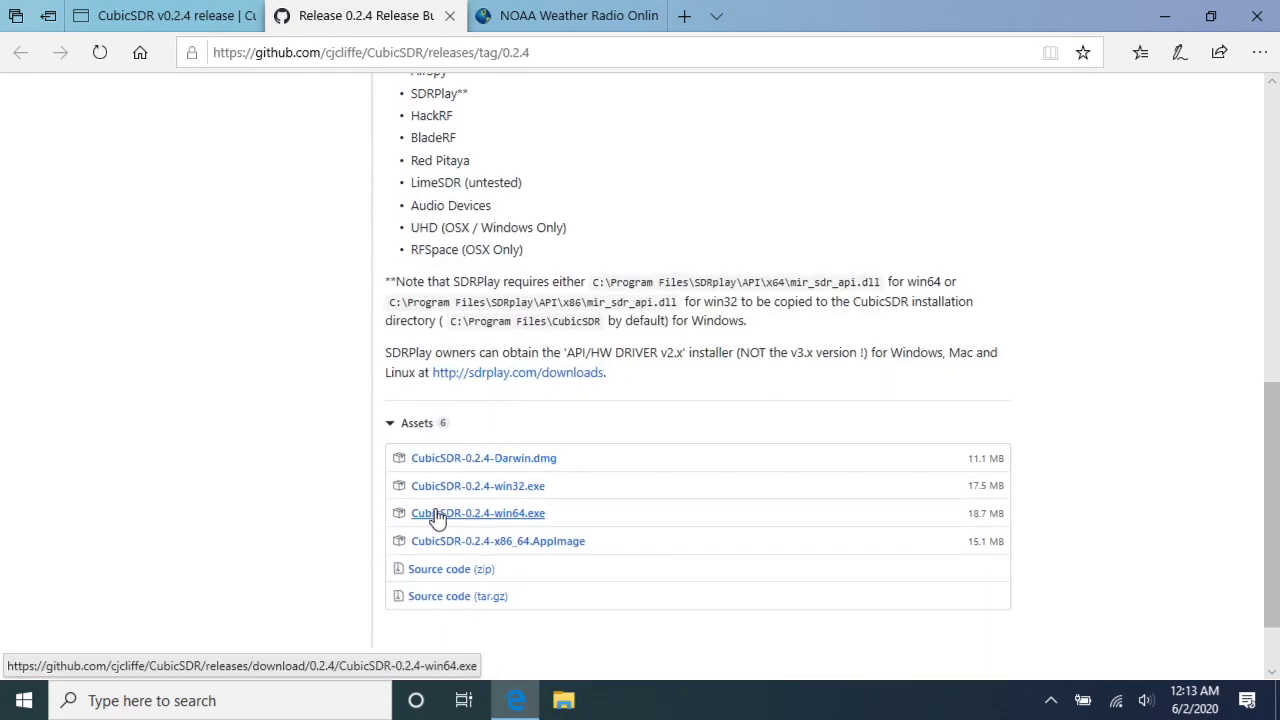
pyautogui.click(510, 516)
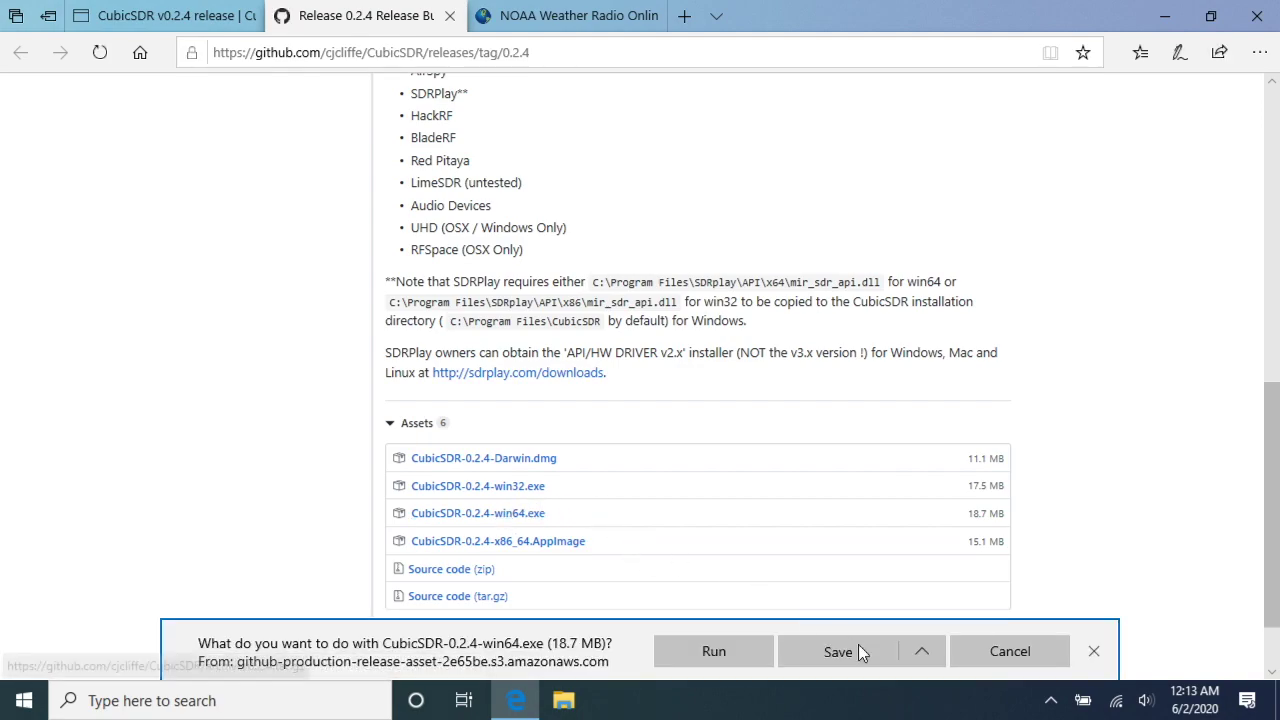
pyautogui.click(856, 651)
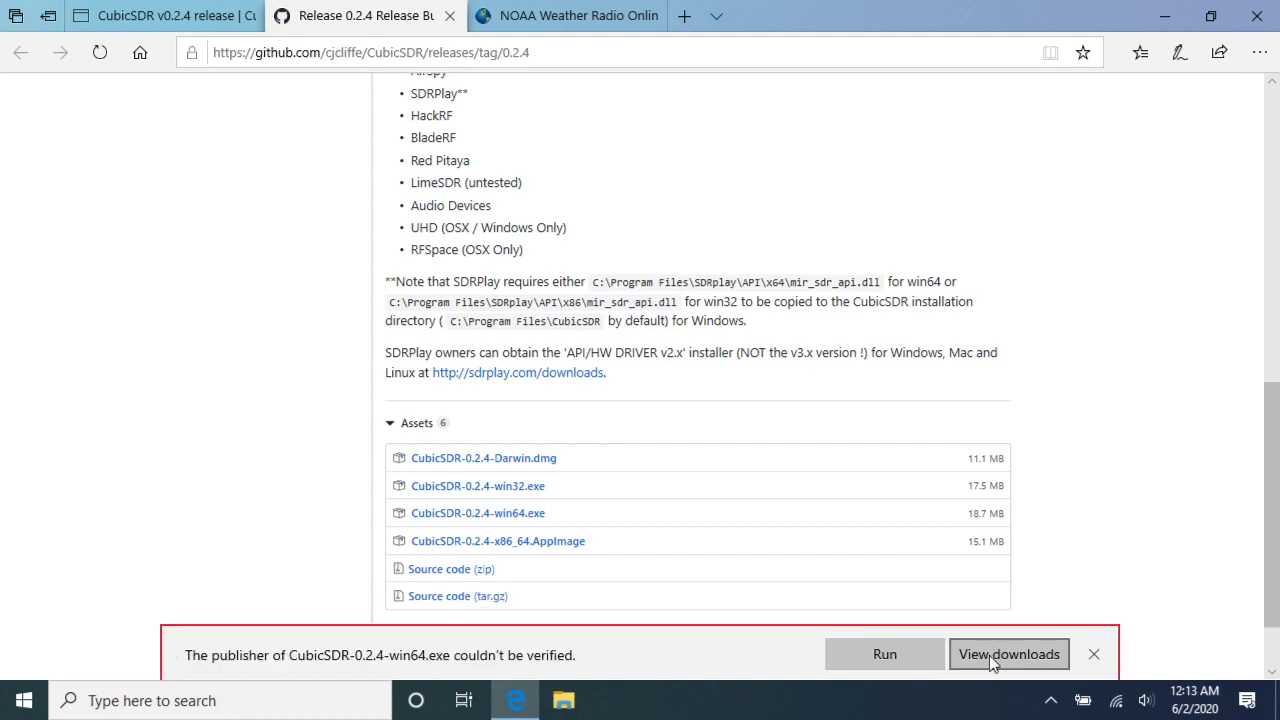
pyautogui.click(989, 655)
pyautogui.click(1168, 17)
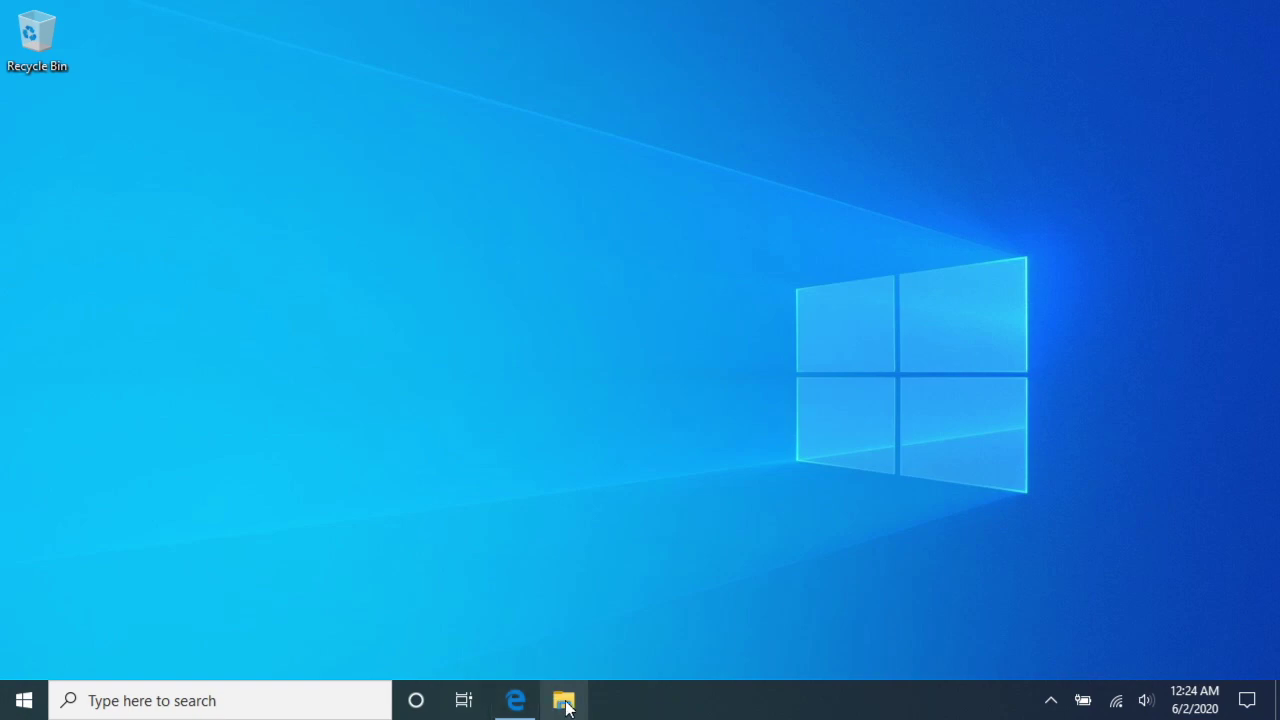
# Run CubicSDR-0.2.4-win64 from Downloads and complete the setup wizard with default options.
pyautogui.click(565, 705)
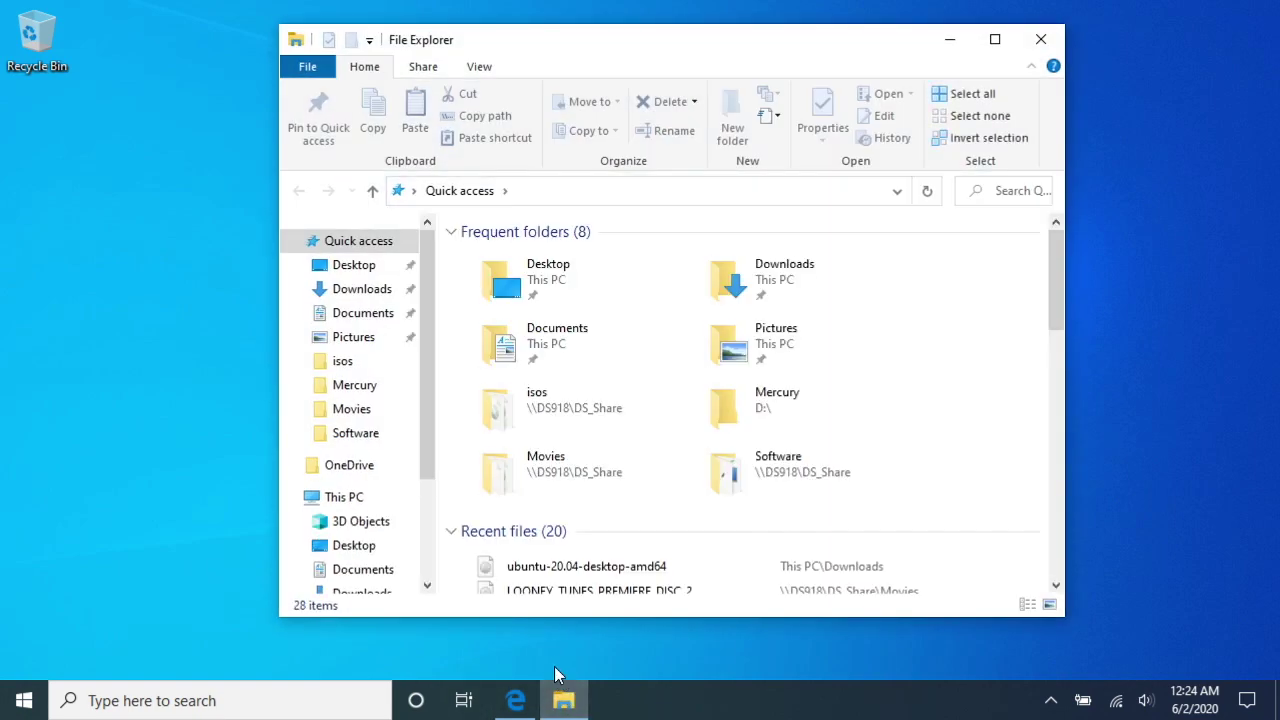
pyautogui.click(355, 289)
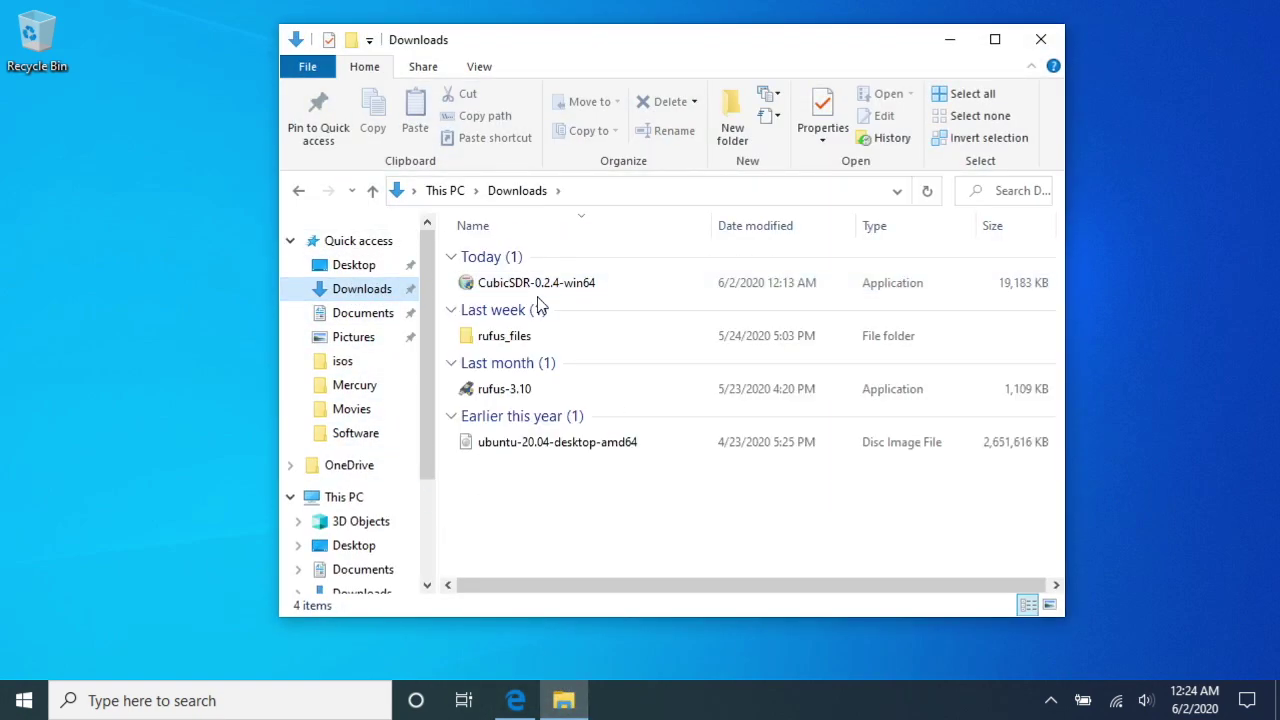
pyautogui.click(553, 285)
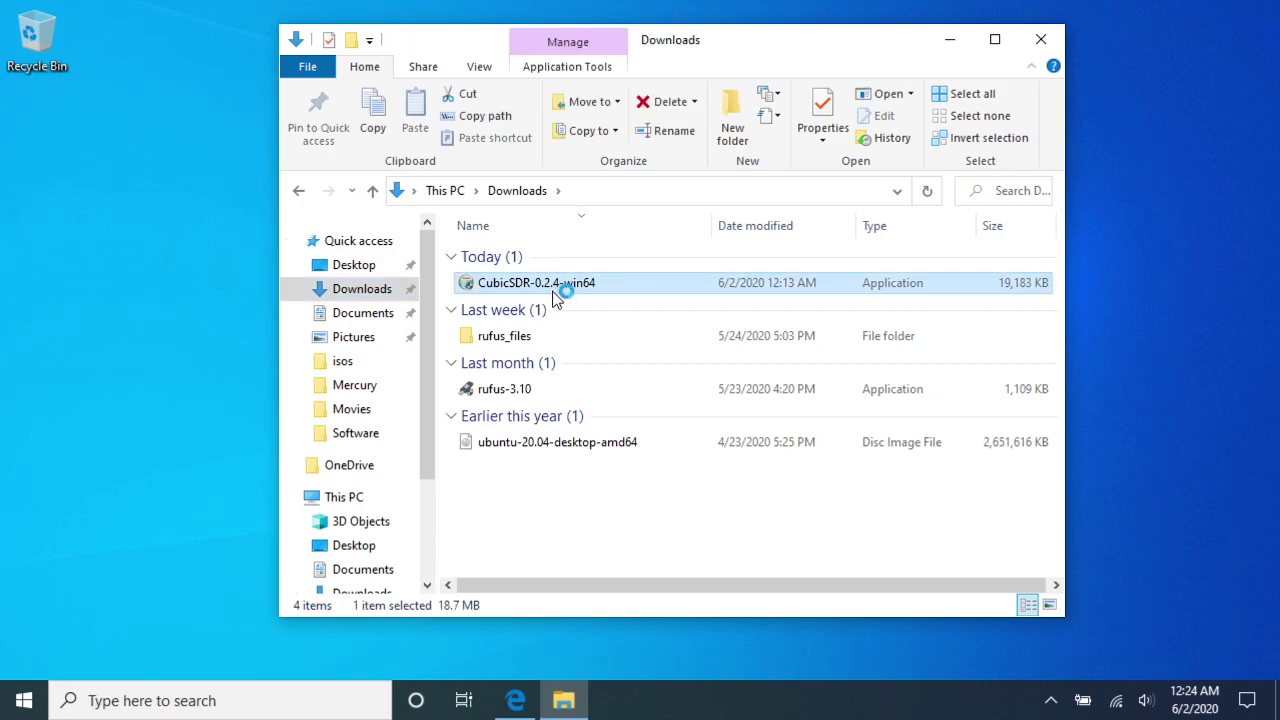
pyautogui.doubleClick(552, 291)
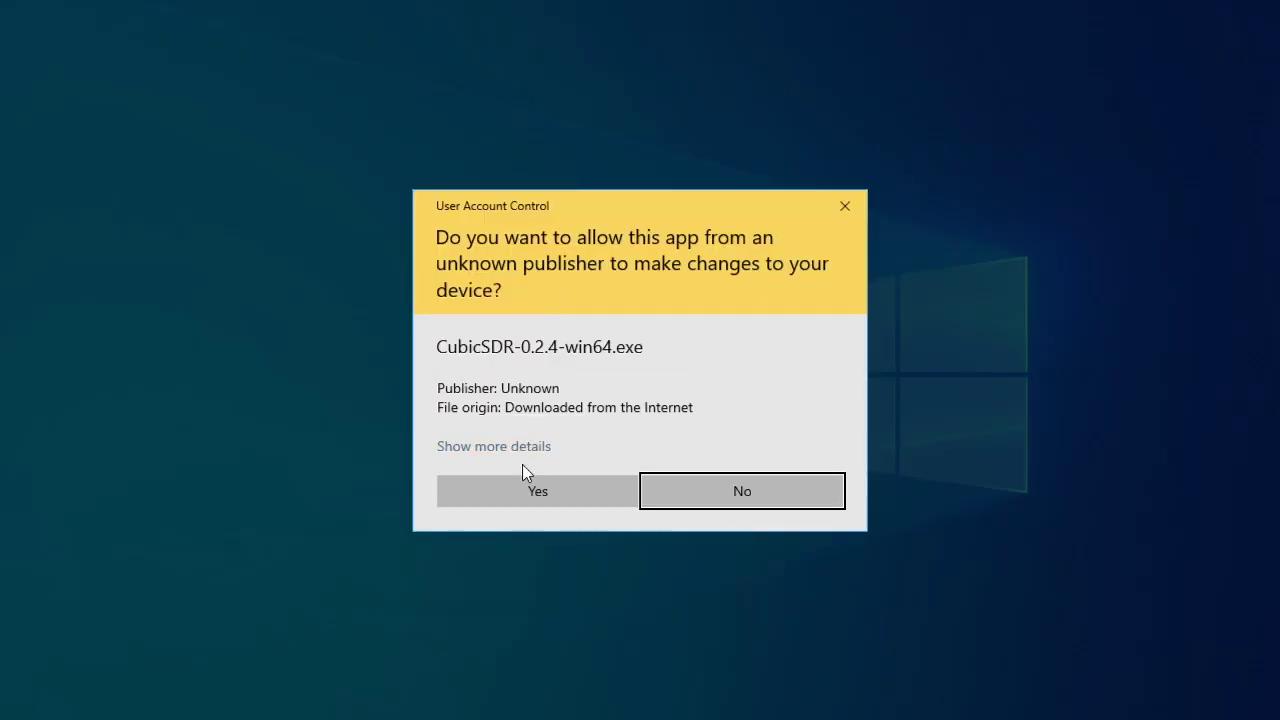
pyautogui.click(539, 492)
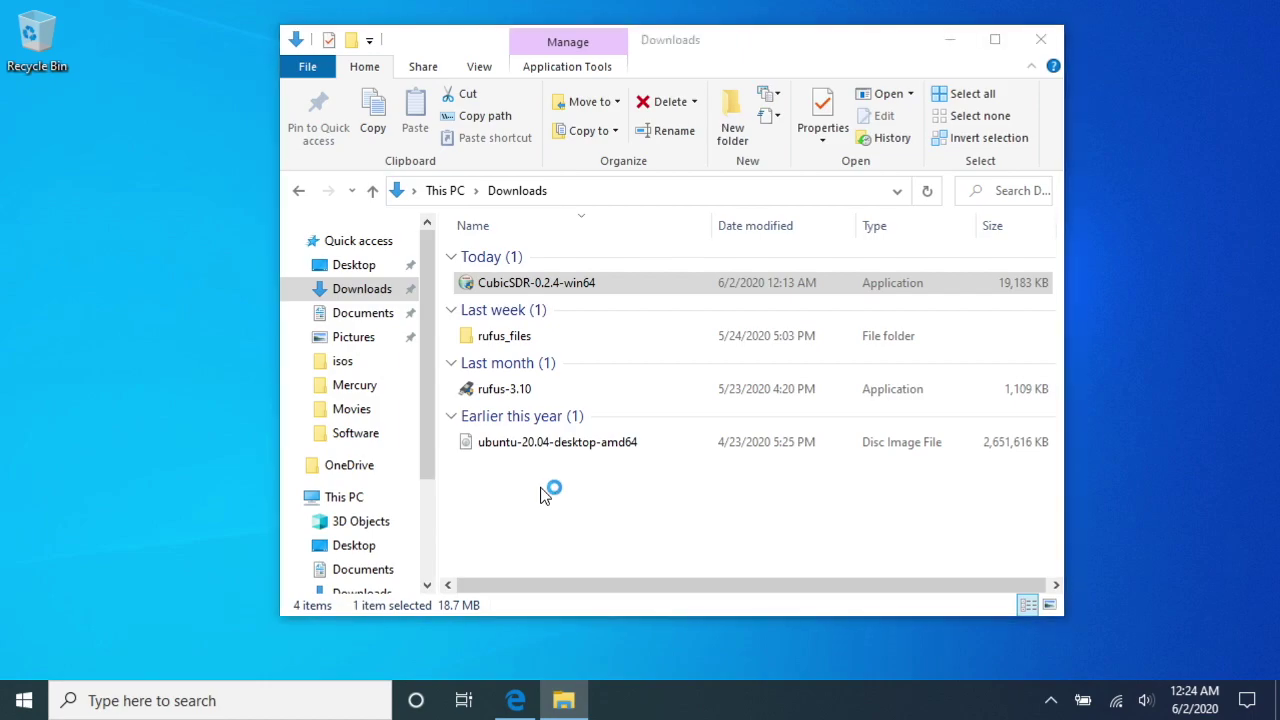
pyautogui.click(741, 513)
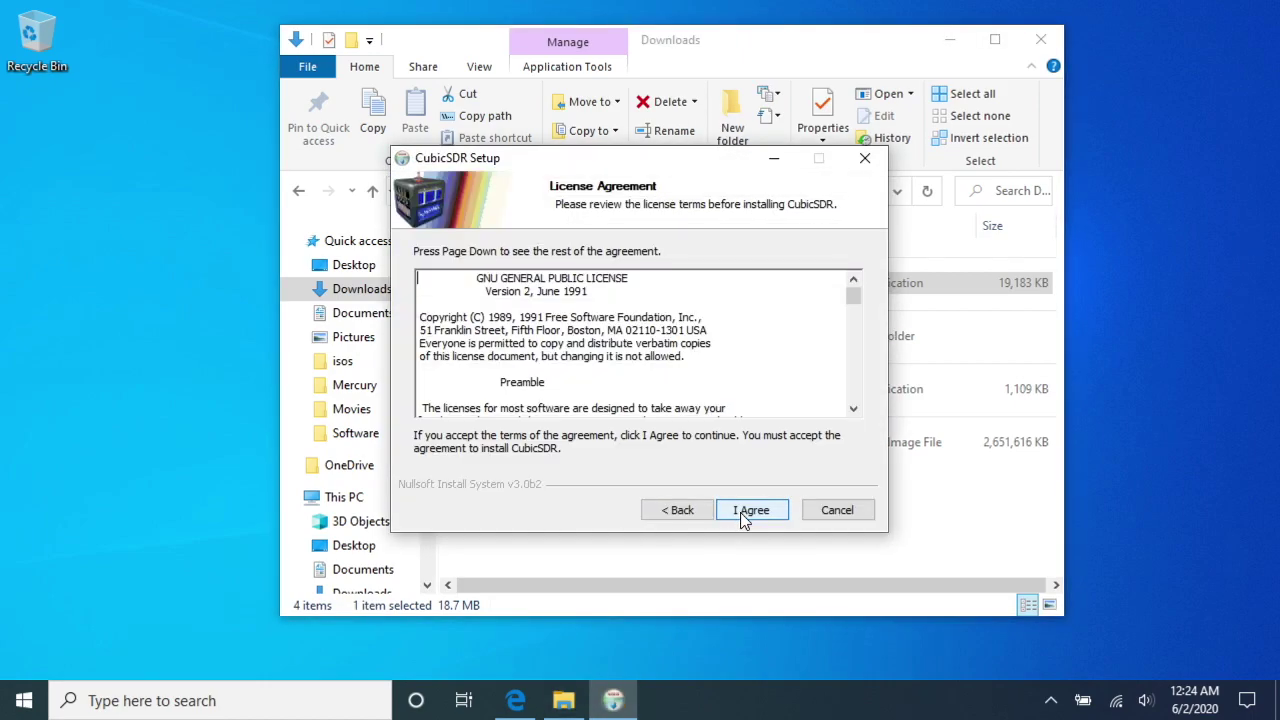
pyautogui.click(747, 514)
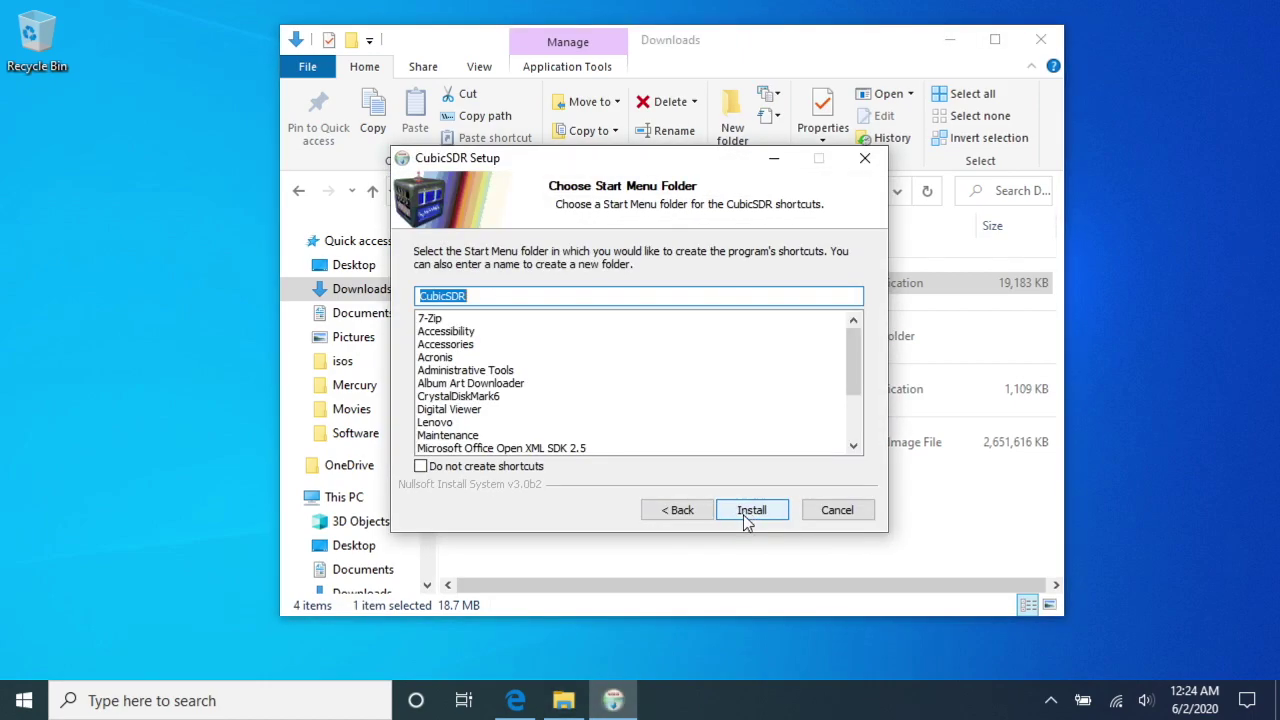
pyautogui.click(749, 512)
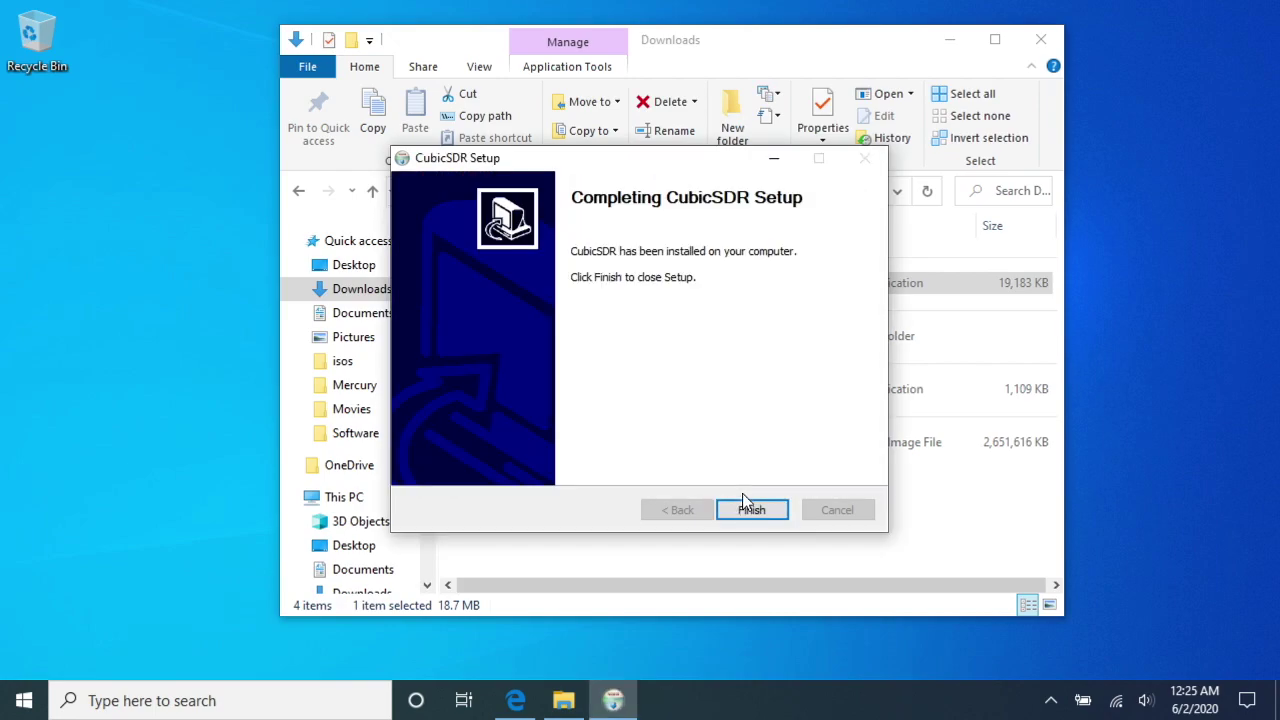
pyautogui.click(757, 515)
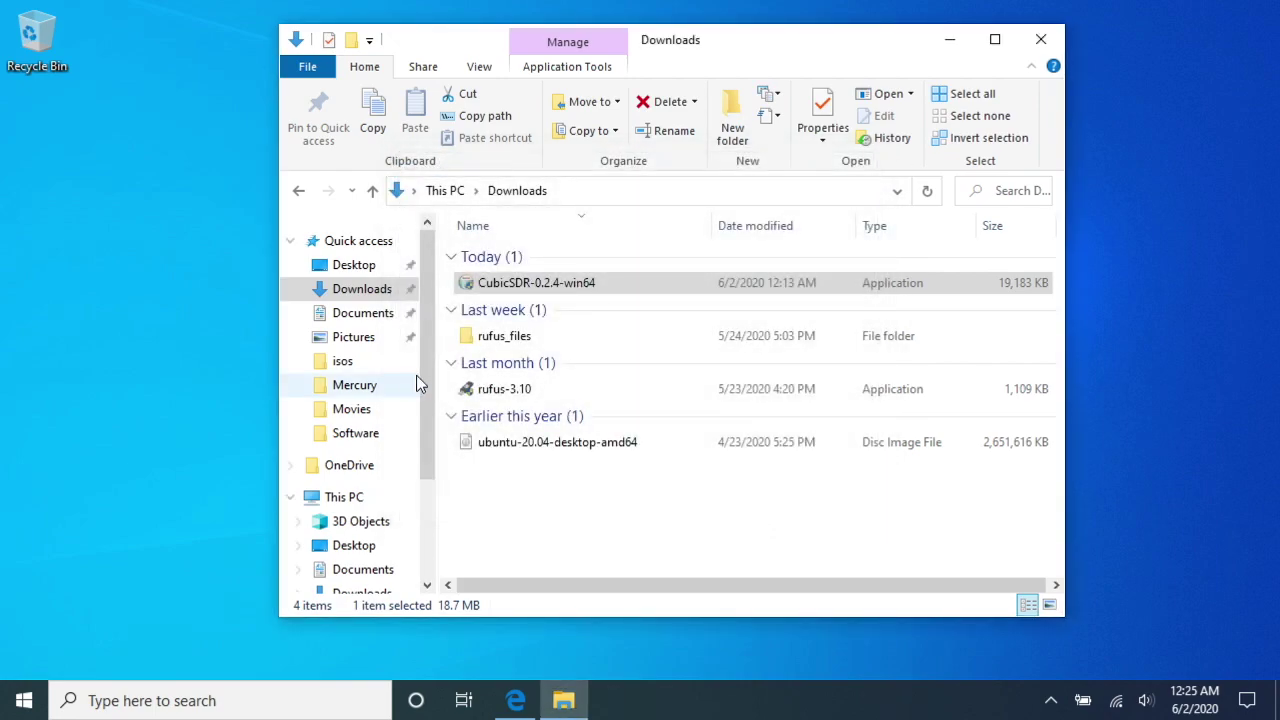
# Launch CubicSDR from its folder in the Start menu.
pyautogui.click(24, 700)
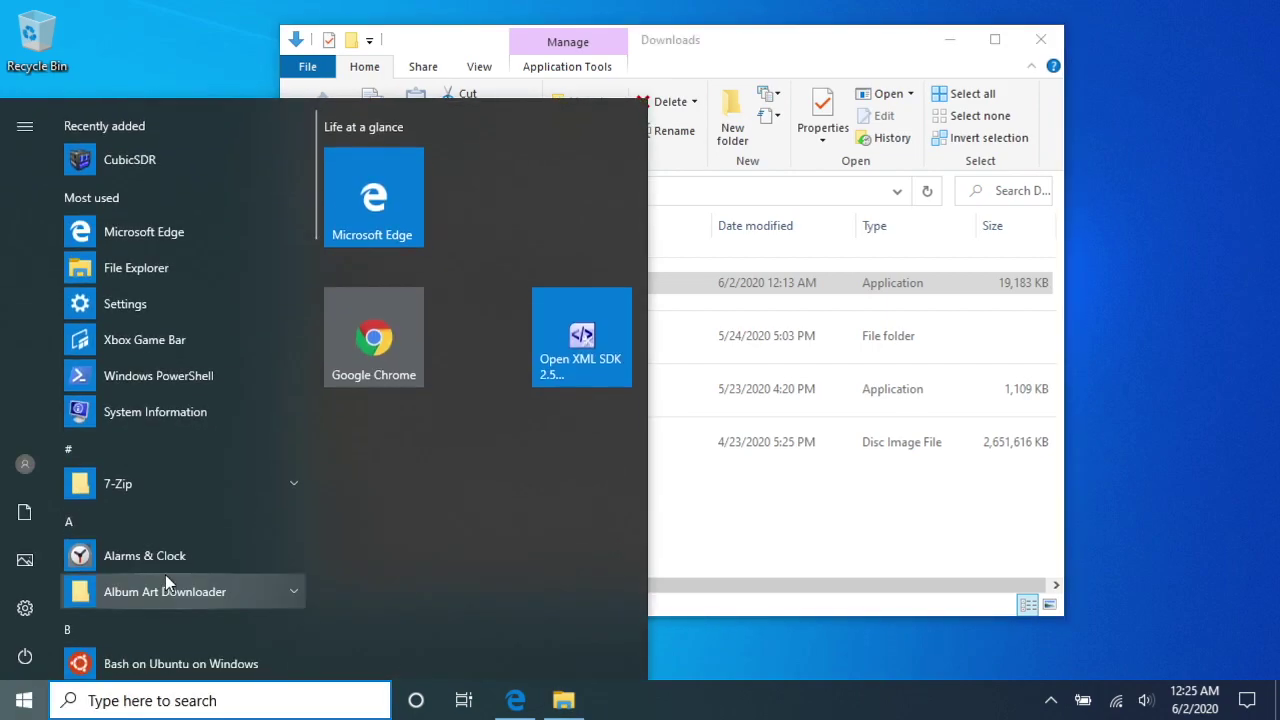
pyautogui.scroll(-1, 153, 603)
pyautogui.scroll(-2, 153, 601)
pyautogui.scroll(-2, 155, 600)
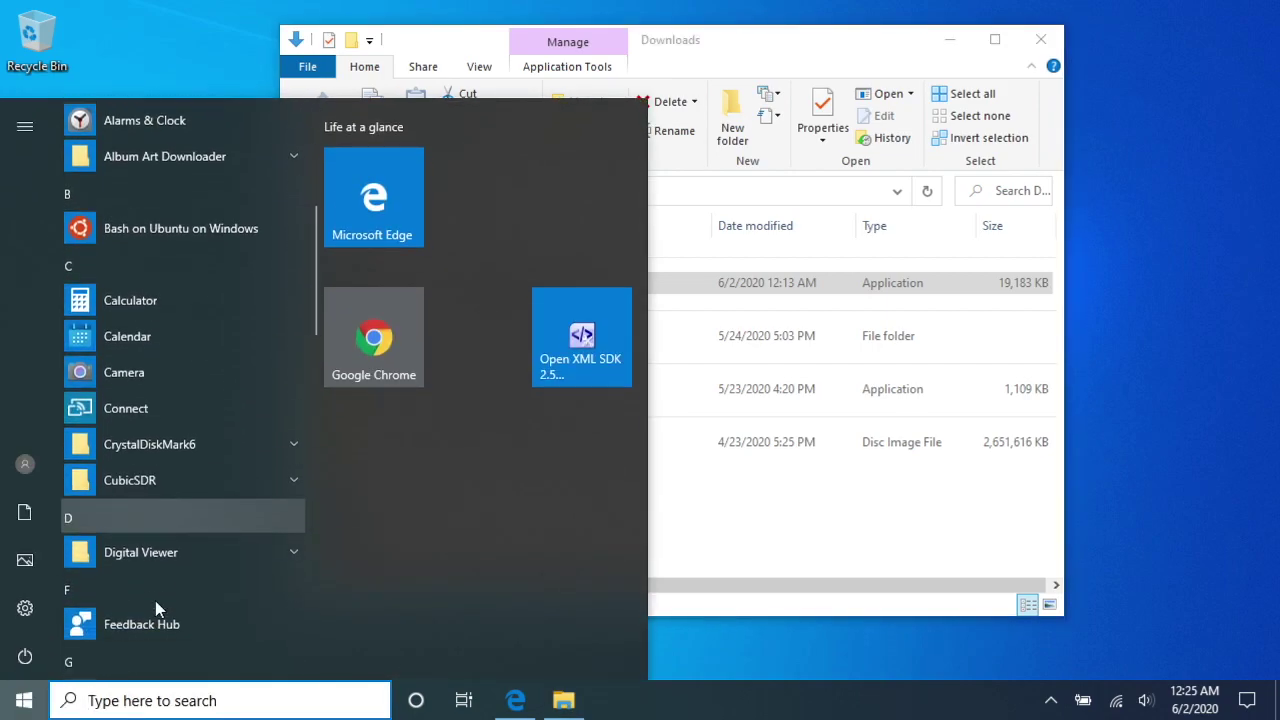
pyautogui.click(115, 485)
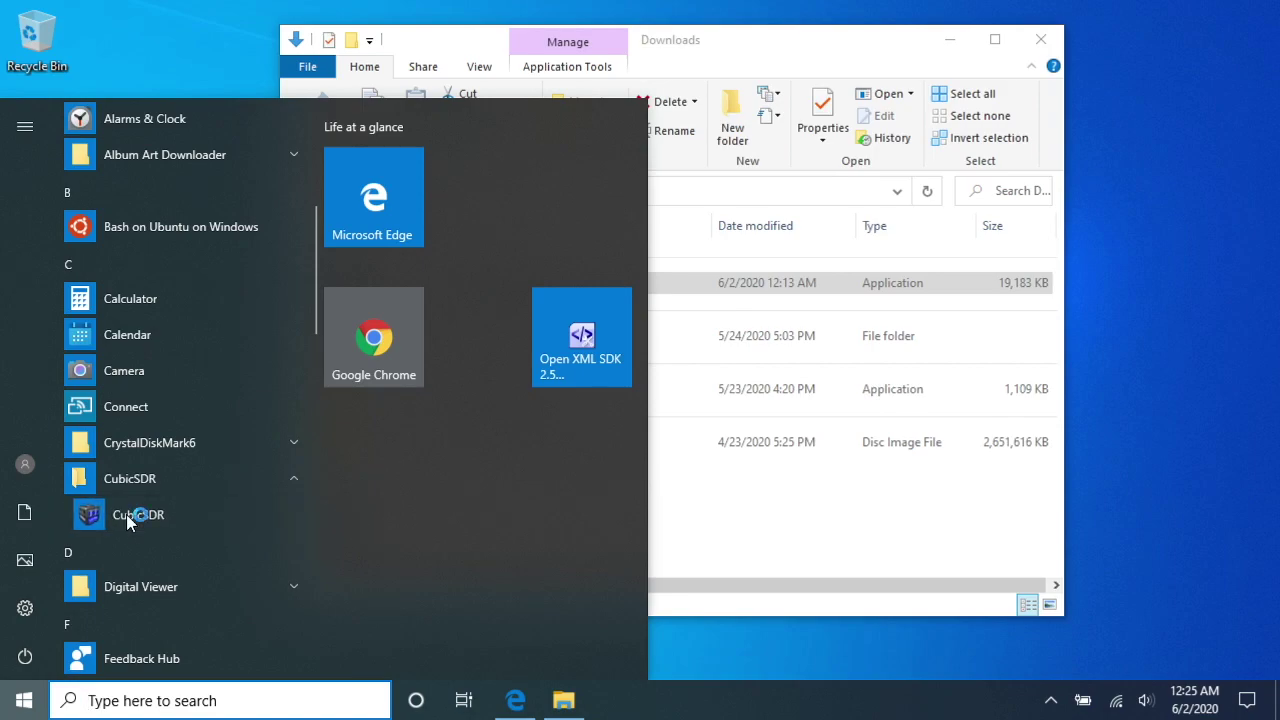
pyautogui.click(126, 514)
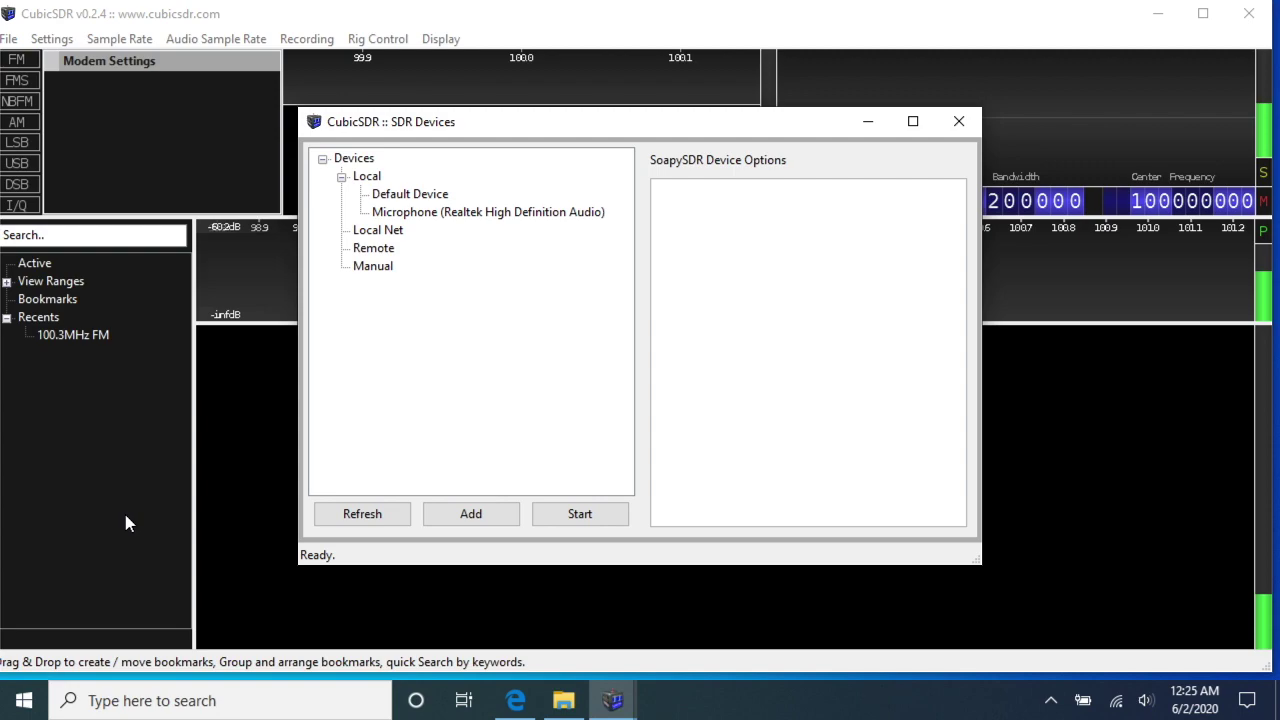
# Start the Generic RTL2832U OEM :: 00000001 receiver and tune the demodulator near 100 MHz.
pyautogui.click(373, 521)
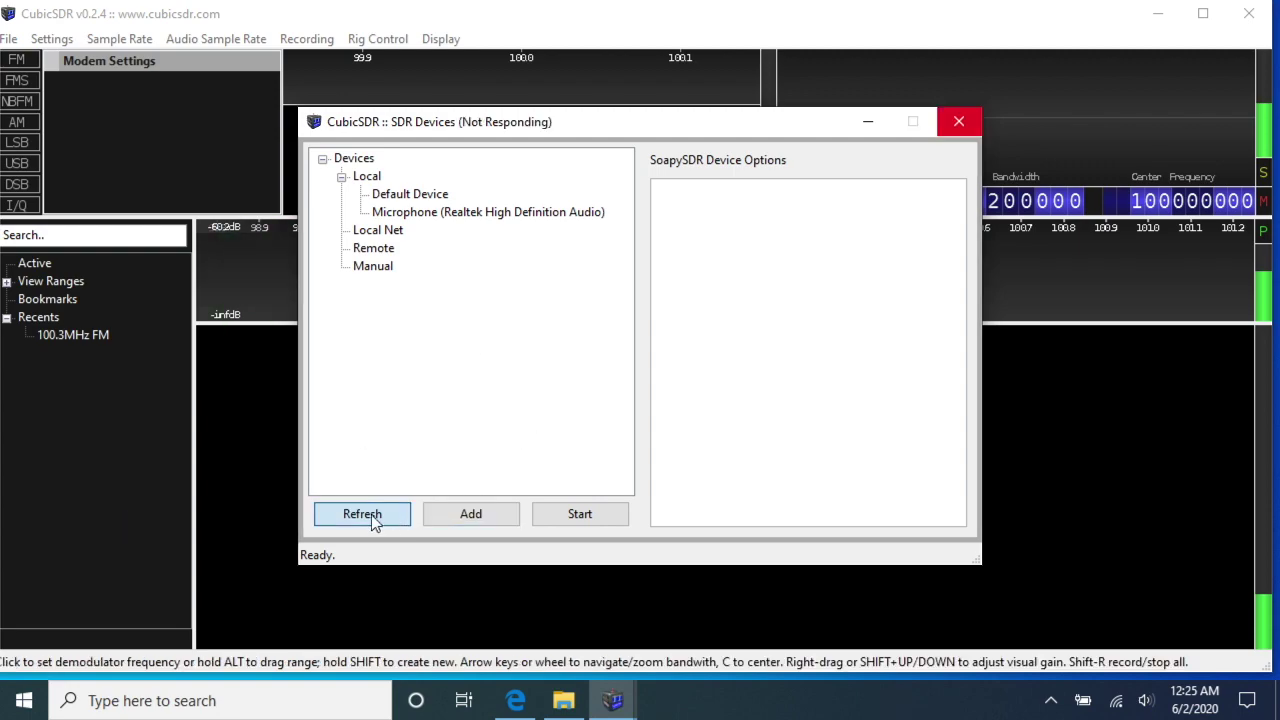
pyautogui.click(10, 40)
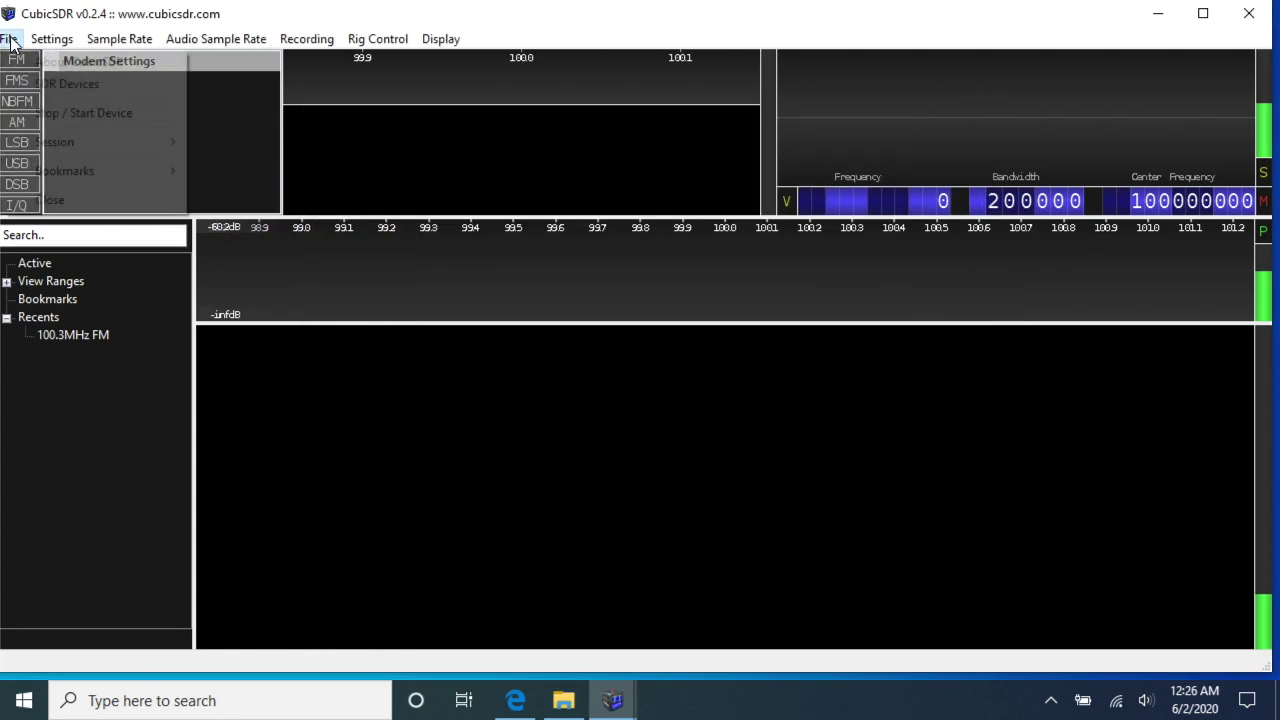
pyautogui.click(46, 86)
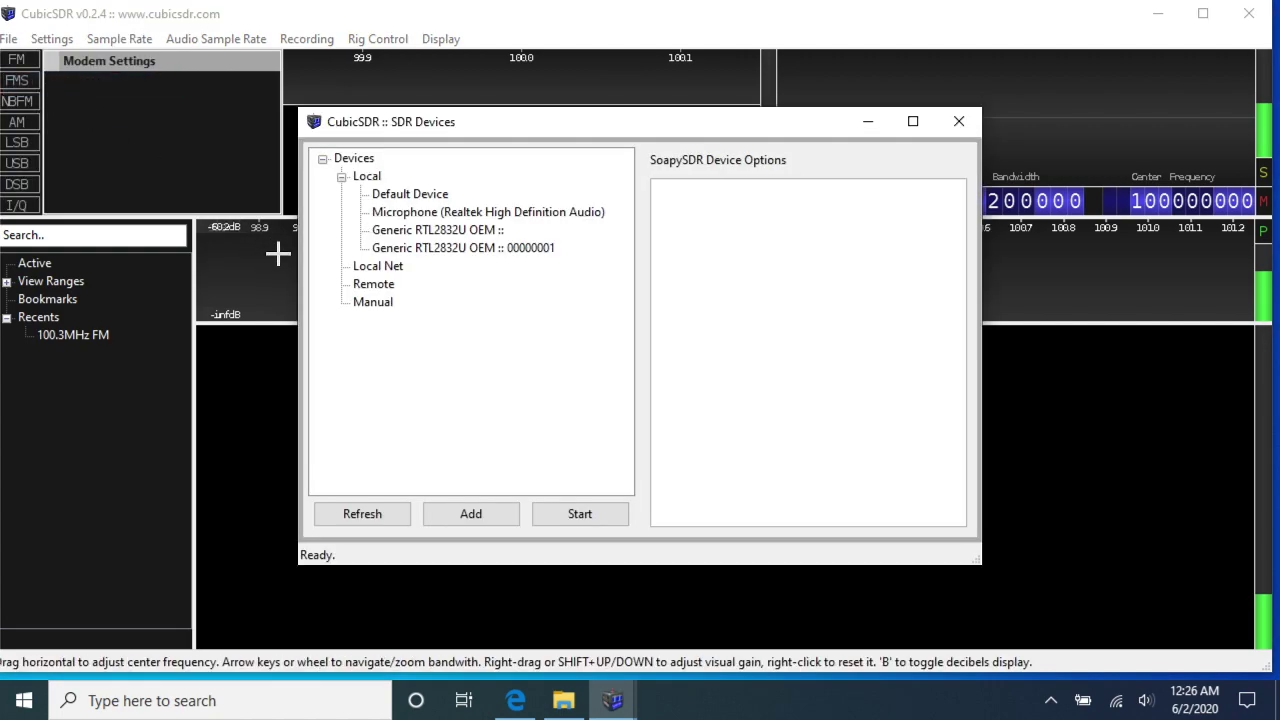
pyautogui.click(450, 248)
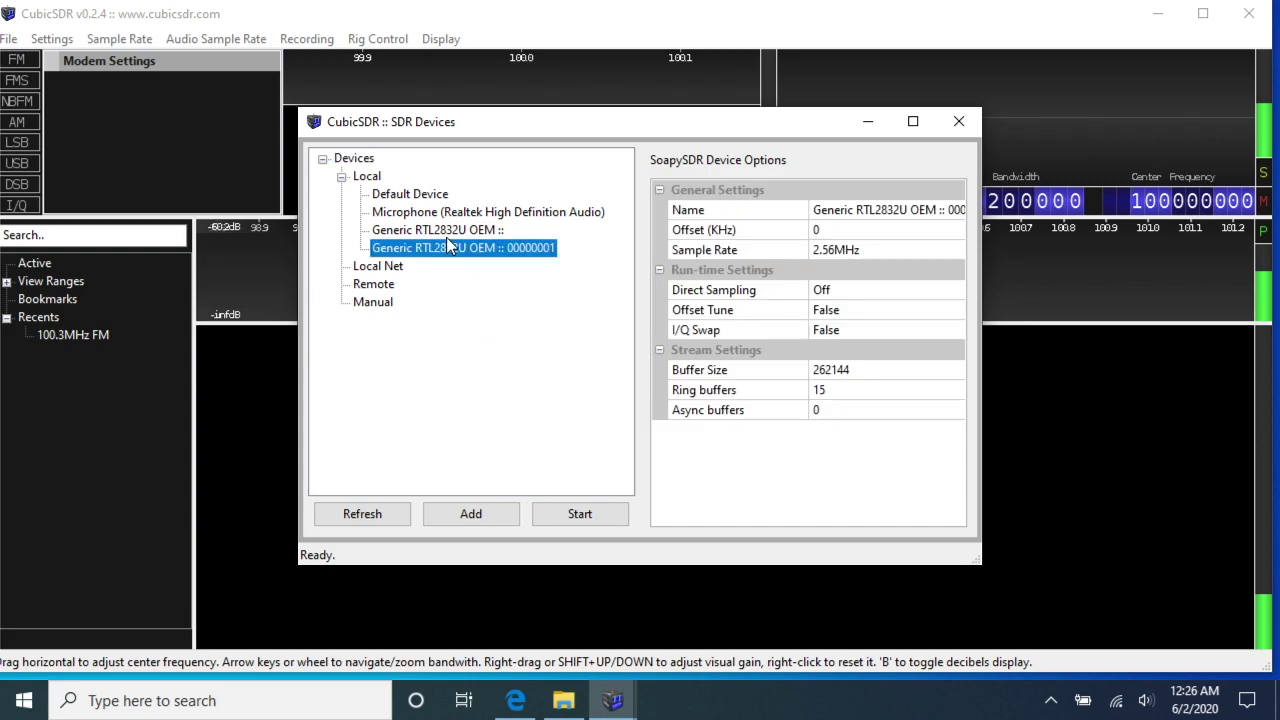
pyautogui.click(570, 515)
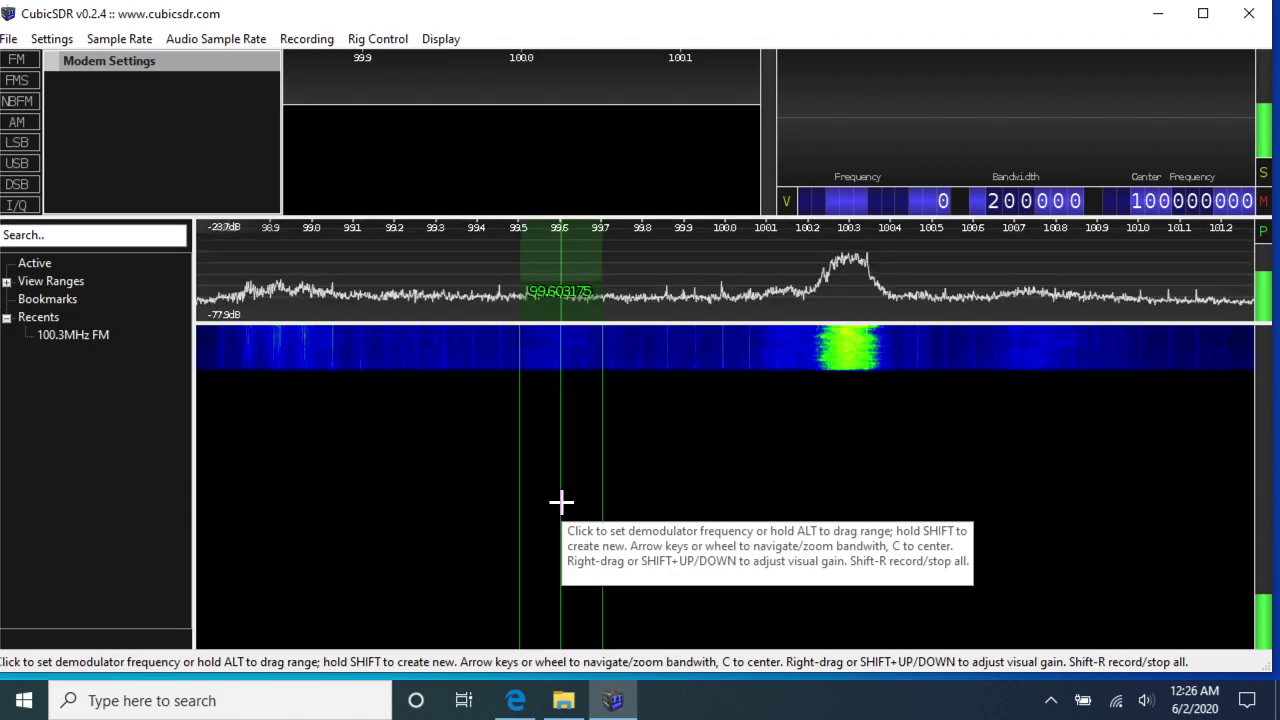
pyautogui.click(749, 420)
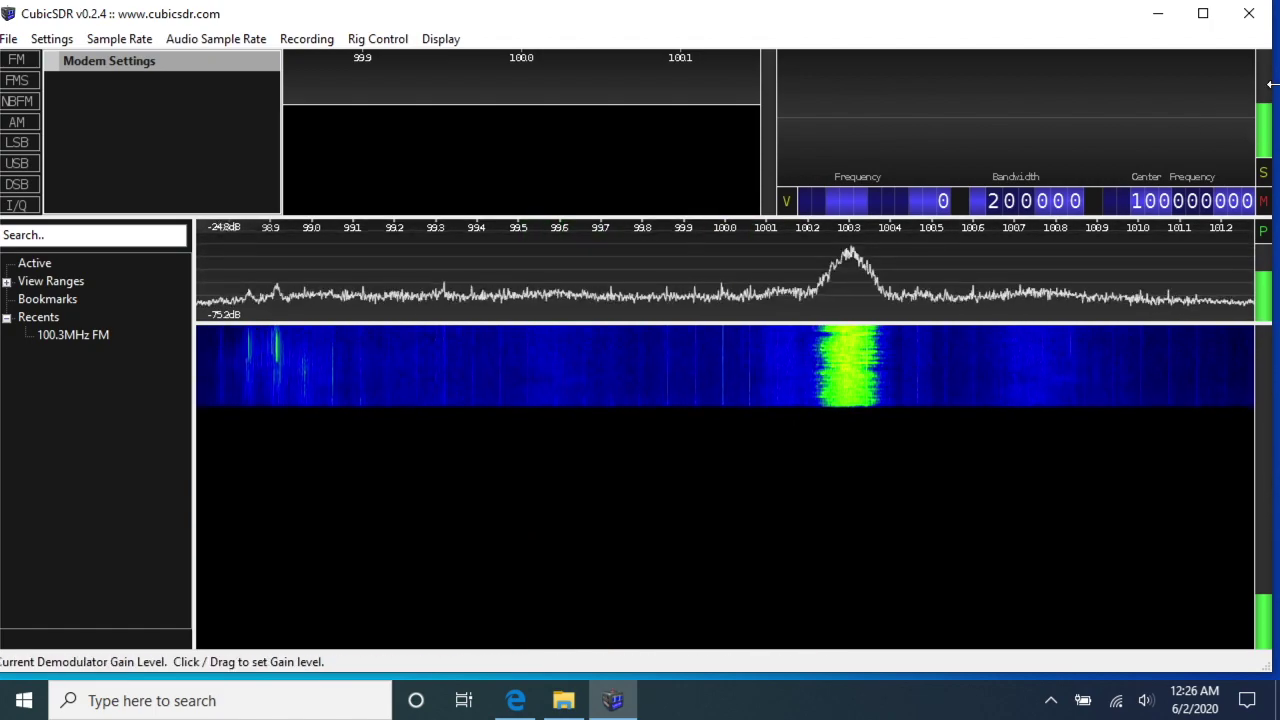
# Maximize CubicSDR, put a muted FM demodulator on 100.3 MHz, and scroll it toward 102.3 MHz.
pyautogui.click(1203, 13)
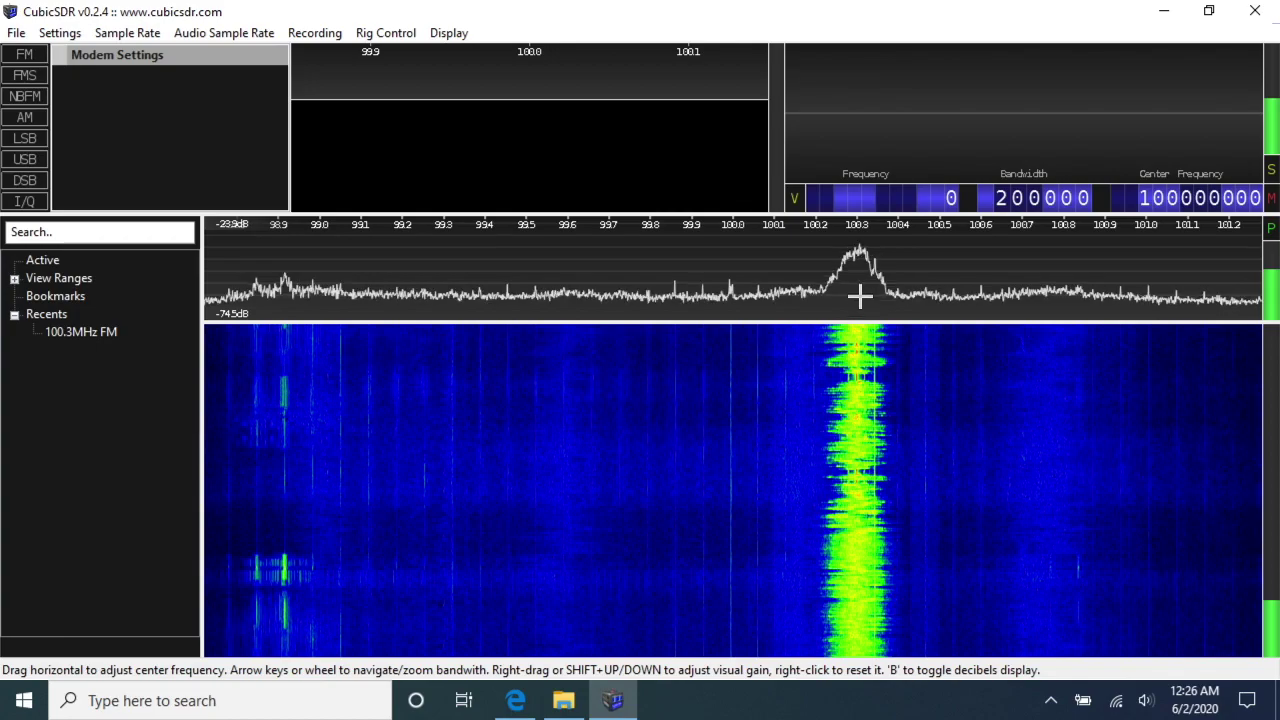
pyautogui.click(857, 352)
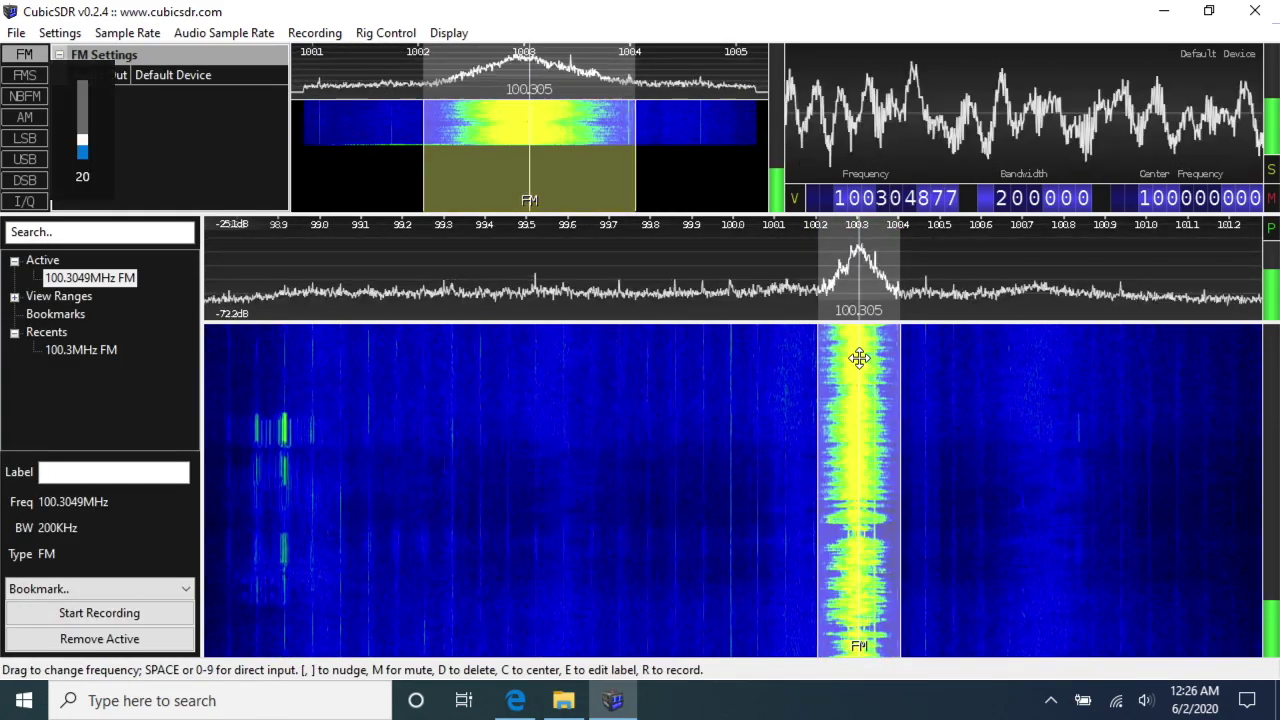
pyautogui.click(1271, 198)
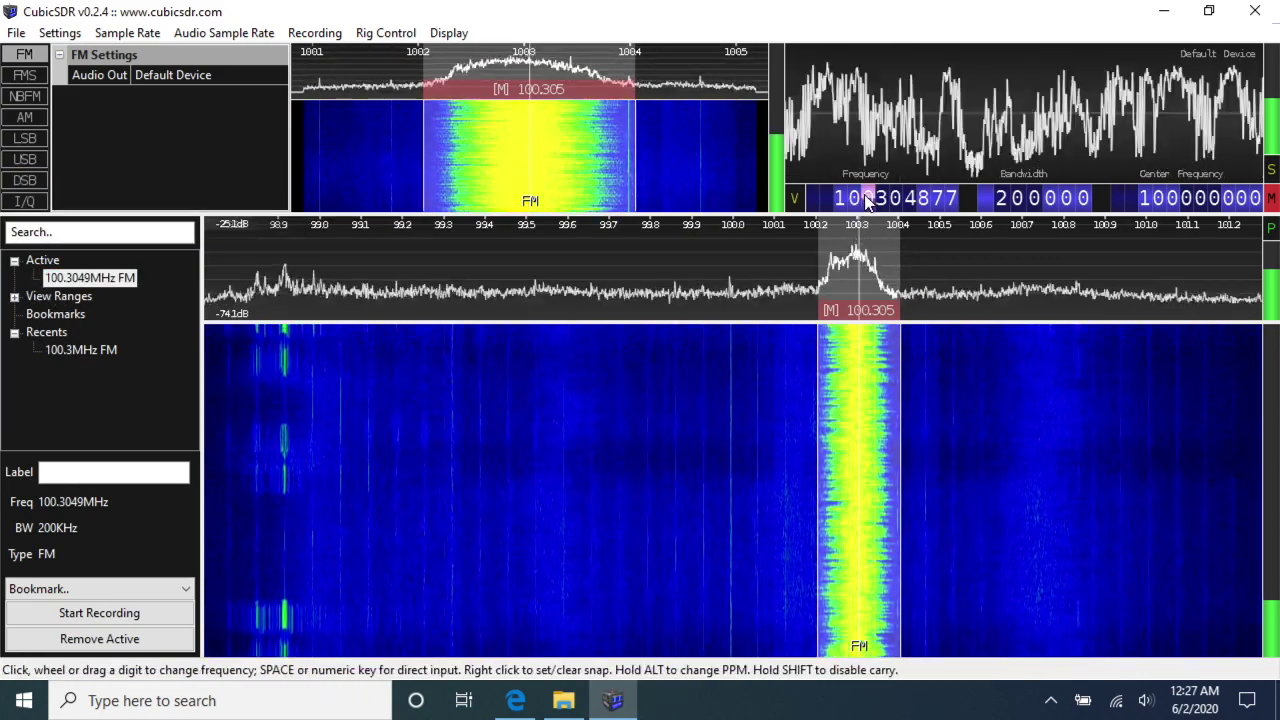
pyautogui.scroll(1, 867, 200)
# Tune the demodulator to 103.3 MHz by direct frequency entry.
pyautogui.scroll(1, 869, 203)
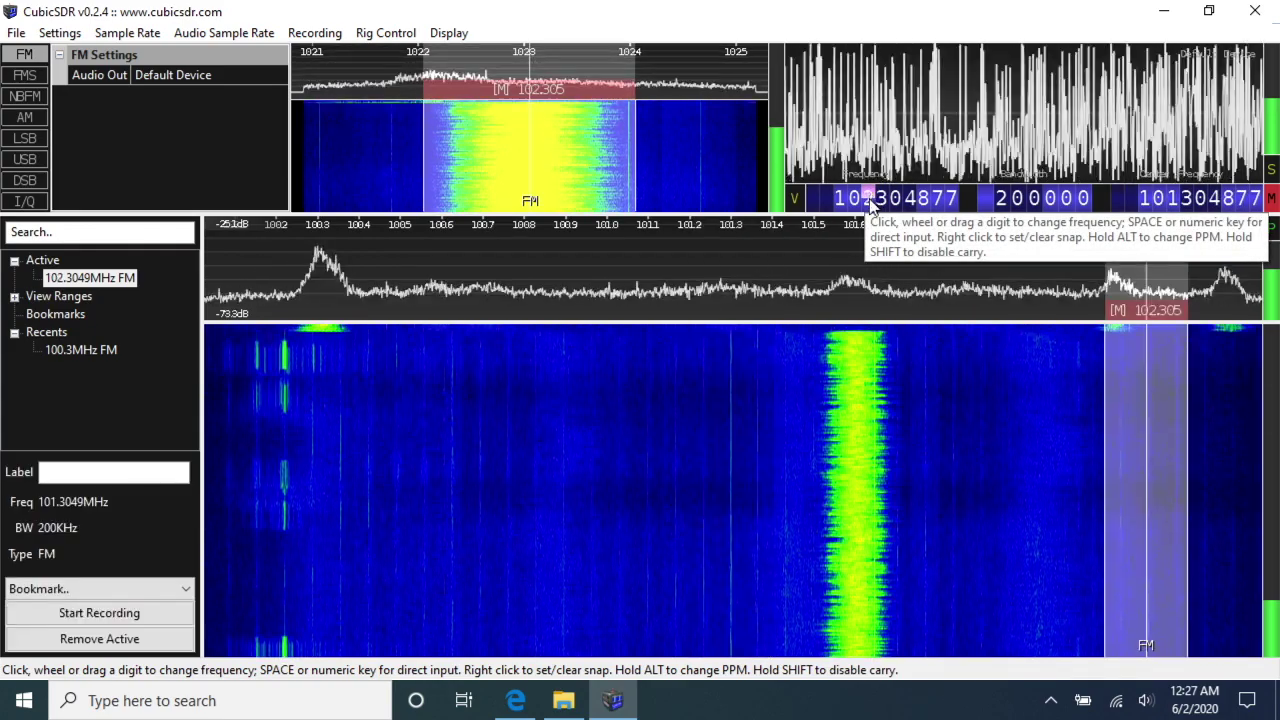
pyautogui.scroll(-1, 869, 202)
pyautogui.scroll(-1, 869, 202)
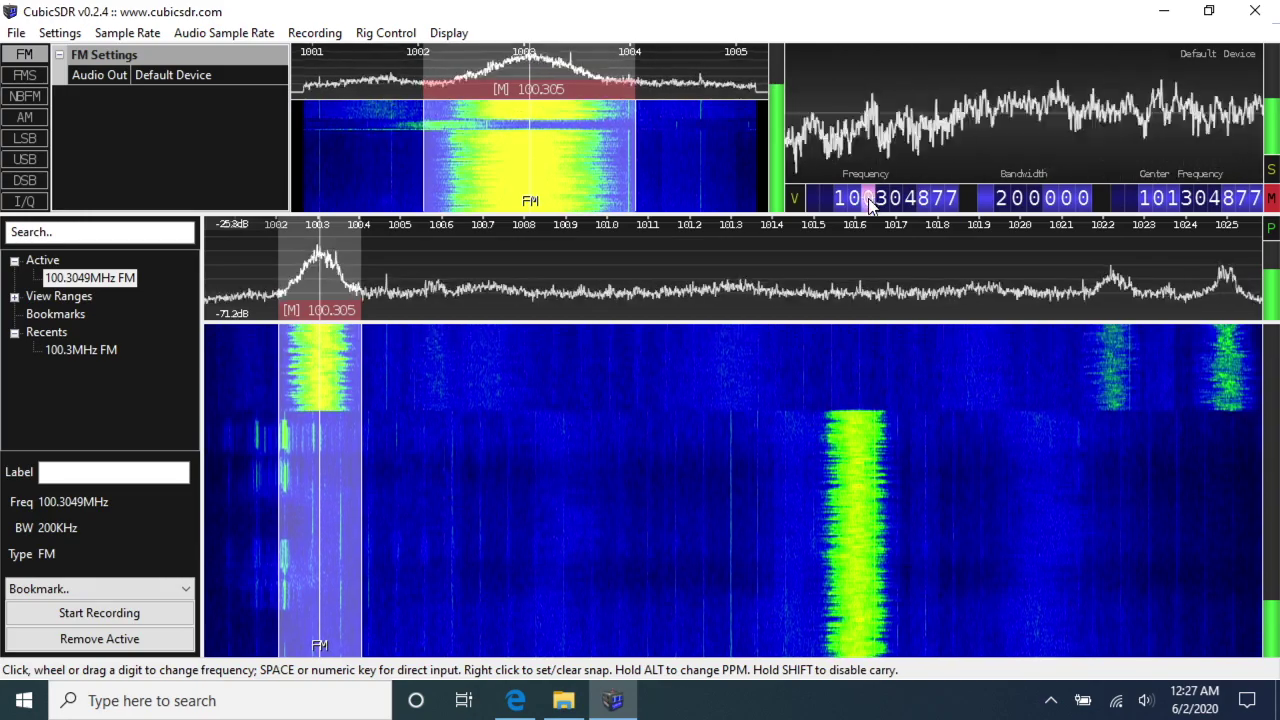
pyautogui.scroll(1, 868, 200)
pyautogui.press('space')
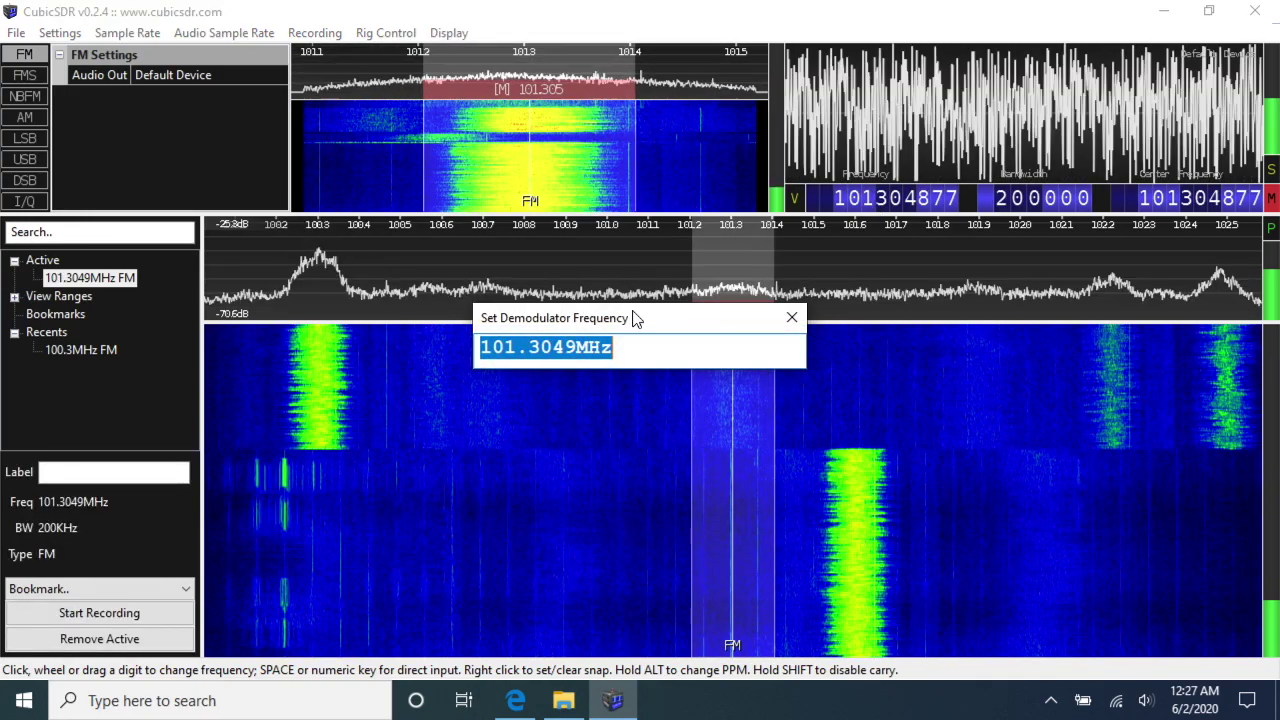
pyautogui.write('103')
pyautogui.press('BackSpace')
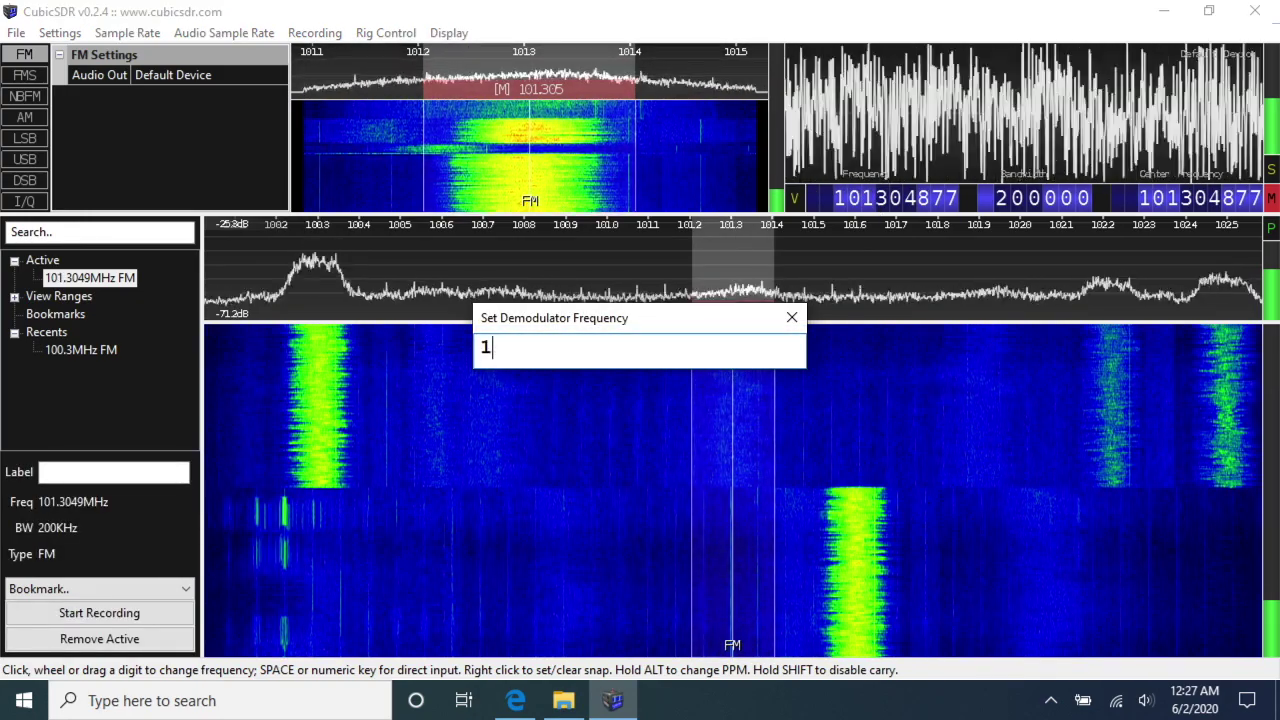
pyautogui.write('03.3Mh')
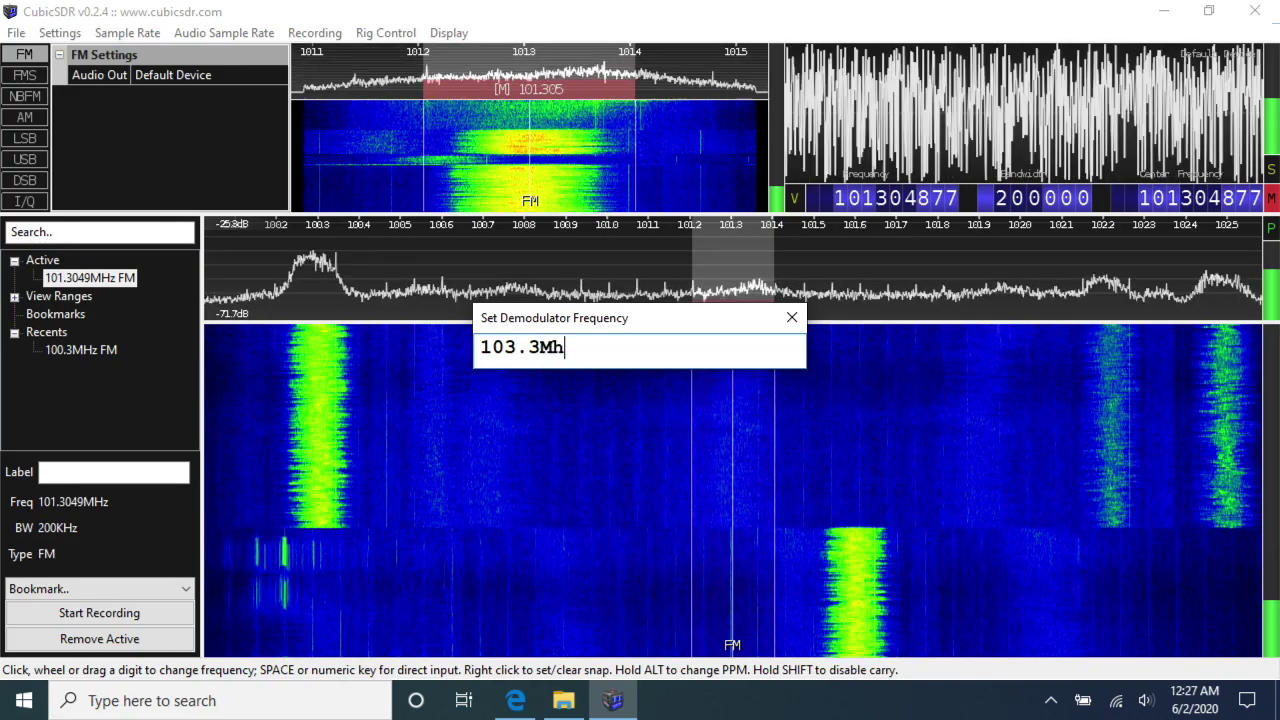
pyautogui.write('z')
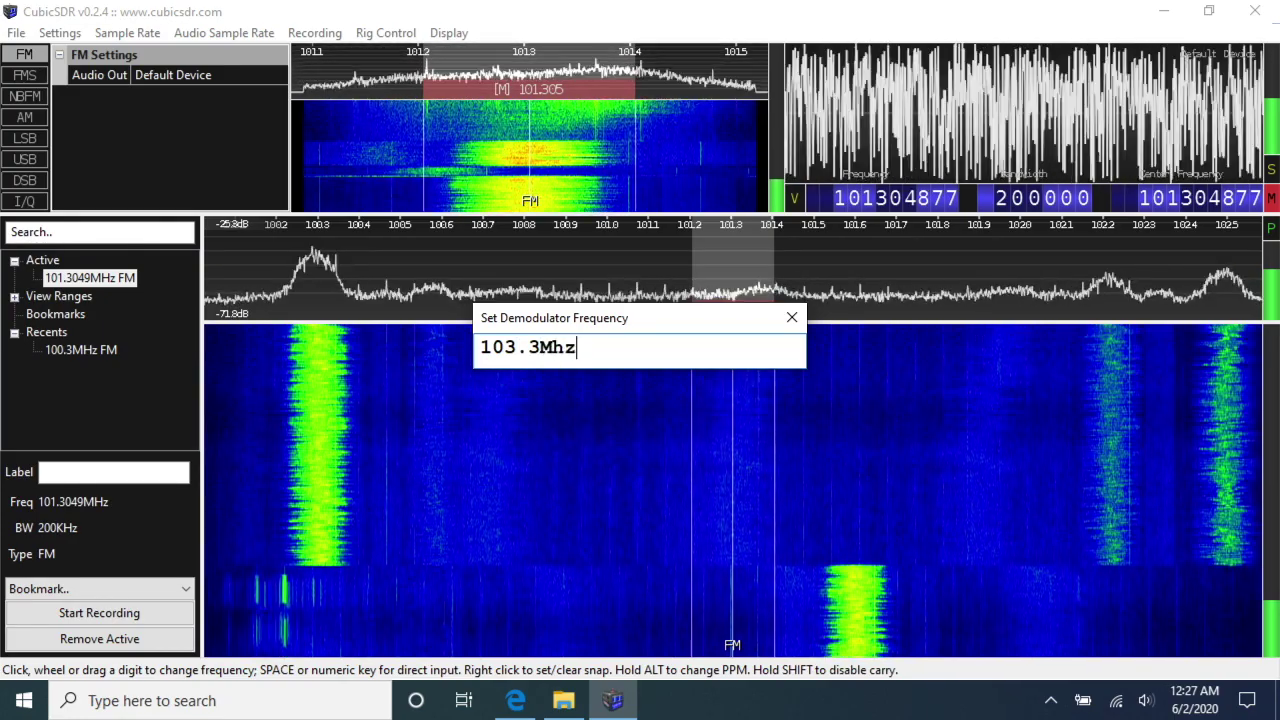
pyautogui.press('Return')
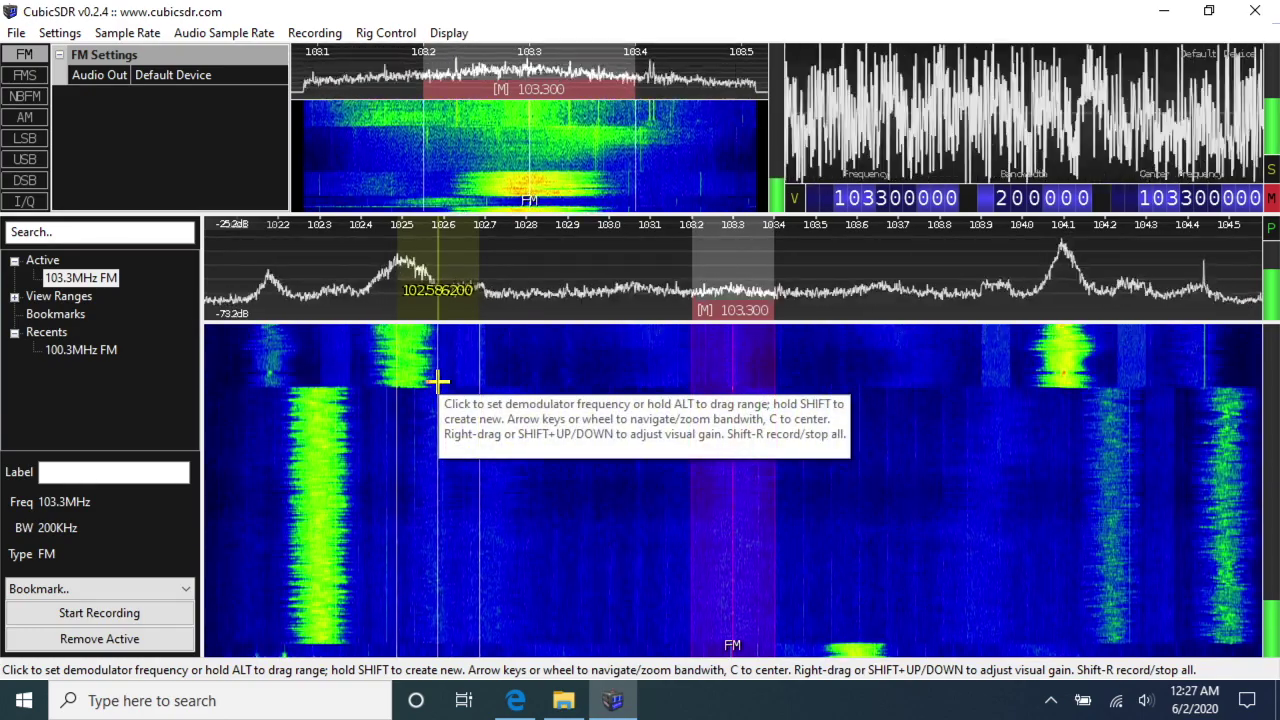
pyautogui.click(733, 370)
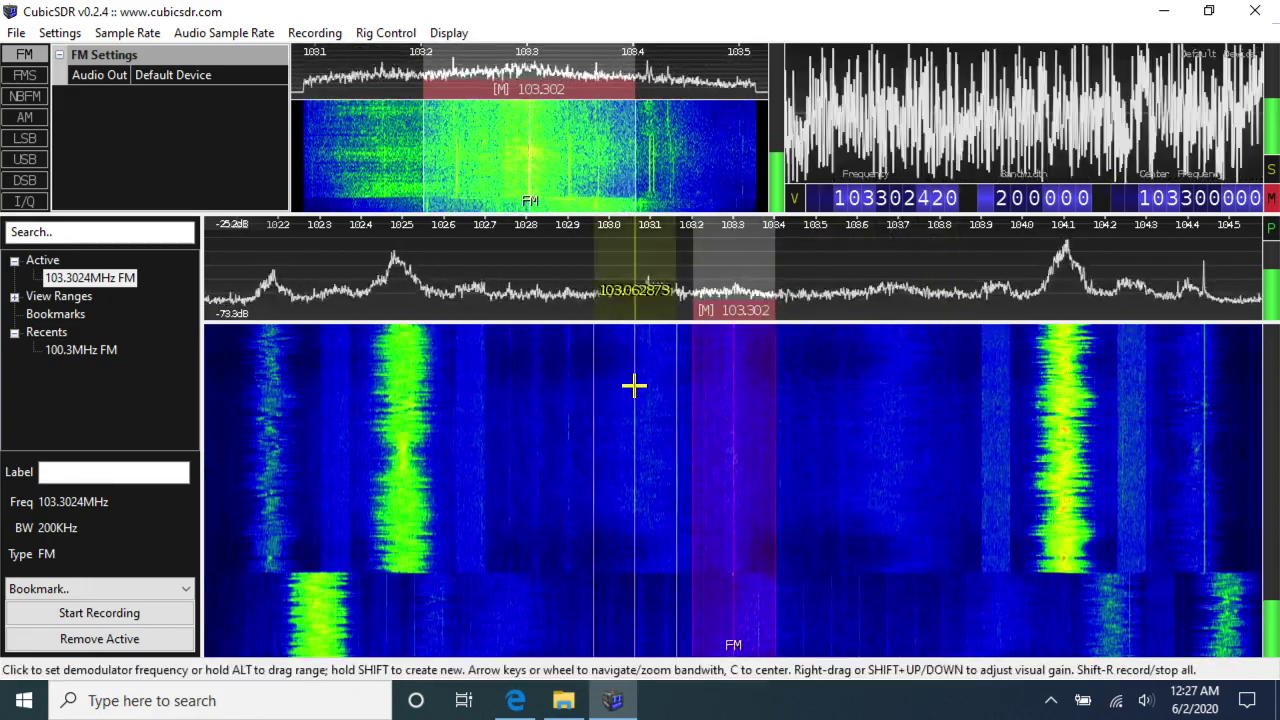
# Enter 104.1 MHz as the demodulator frequency and unmute the audio.
pyautogui.click(841, 191)
pyautogui.press('space')
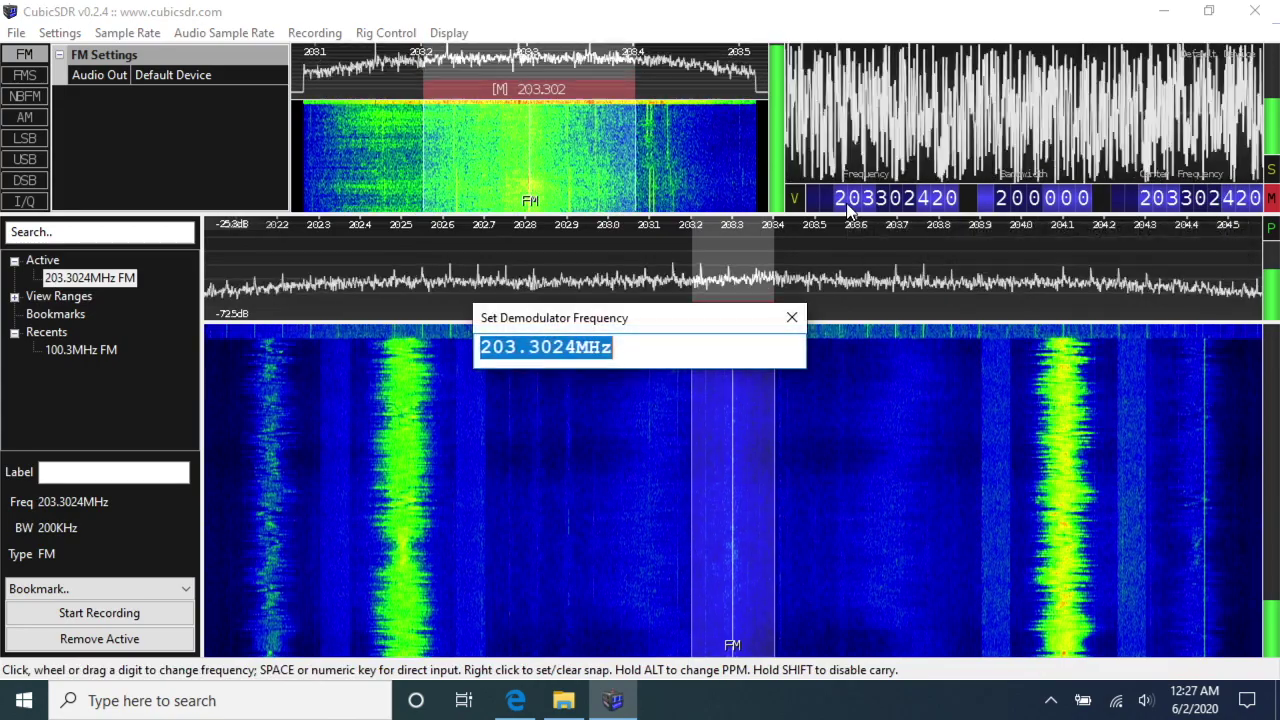
pyautogui.write('104.1M')
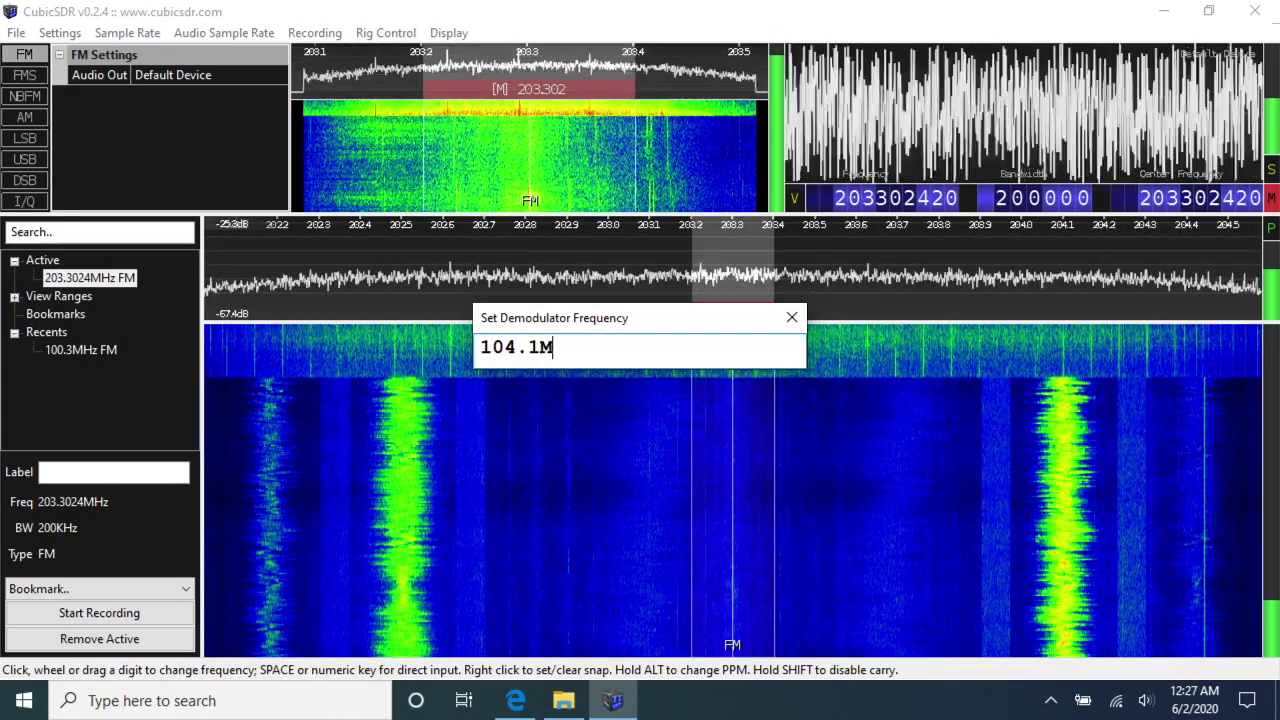
pyautogui.write('hz')
pyautogui.press('Return')
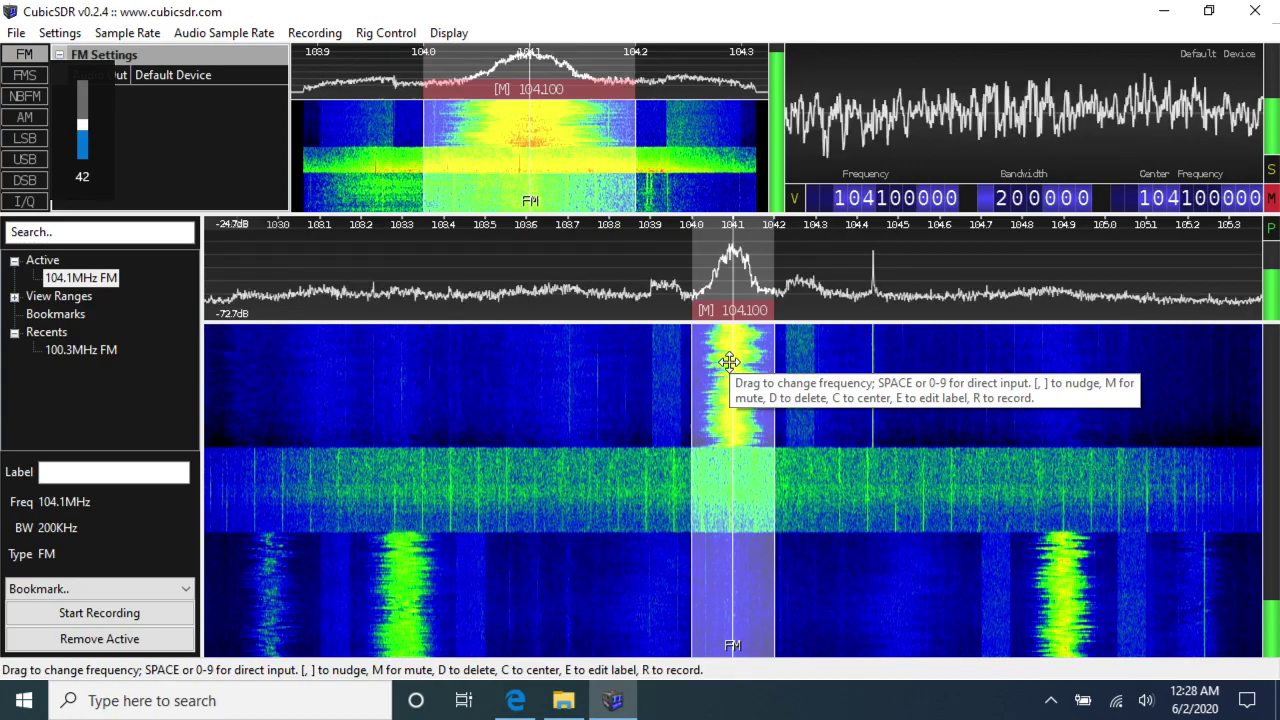
pyautogui.click(1270, 200)
# Toggle the mute on and off, then drag the 104.1 MHz demodulator edge to widen its bandwidth.
pyautogui.click(1271, 200)
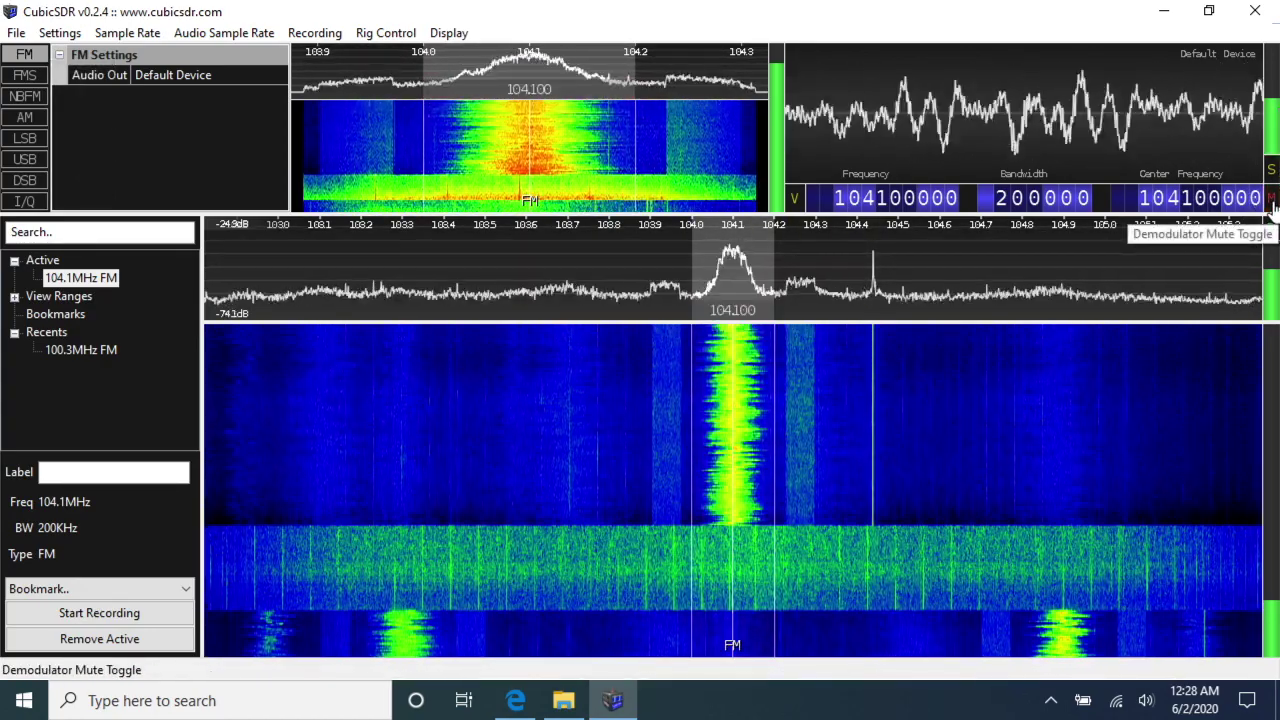
pyautogui.click(1271, 200)
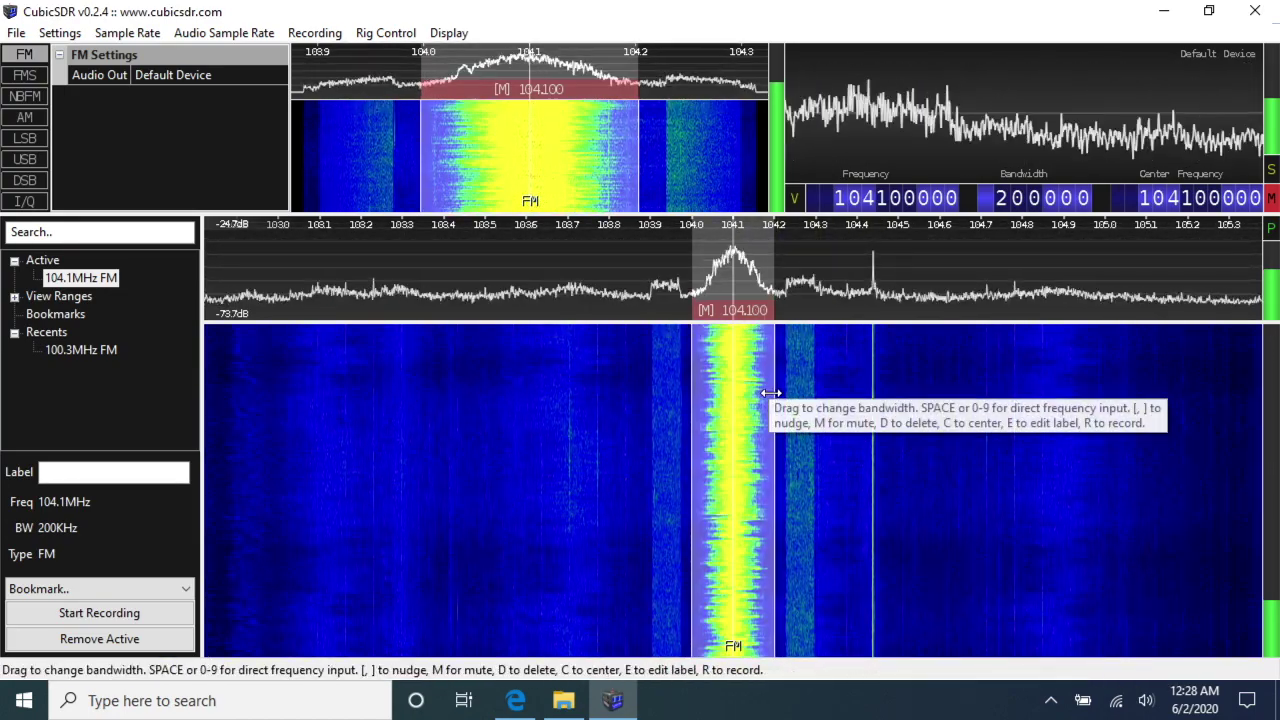
pyautogui.moveTo(767, 393)
pyautogui.mouseDown()
pyautogui.moveTo(811, 393)
pyautogui.moveTo(770, 392)
pyautogui.mouseUp()
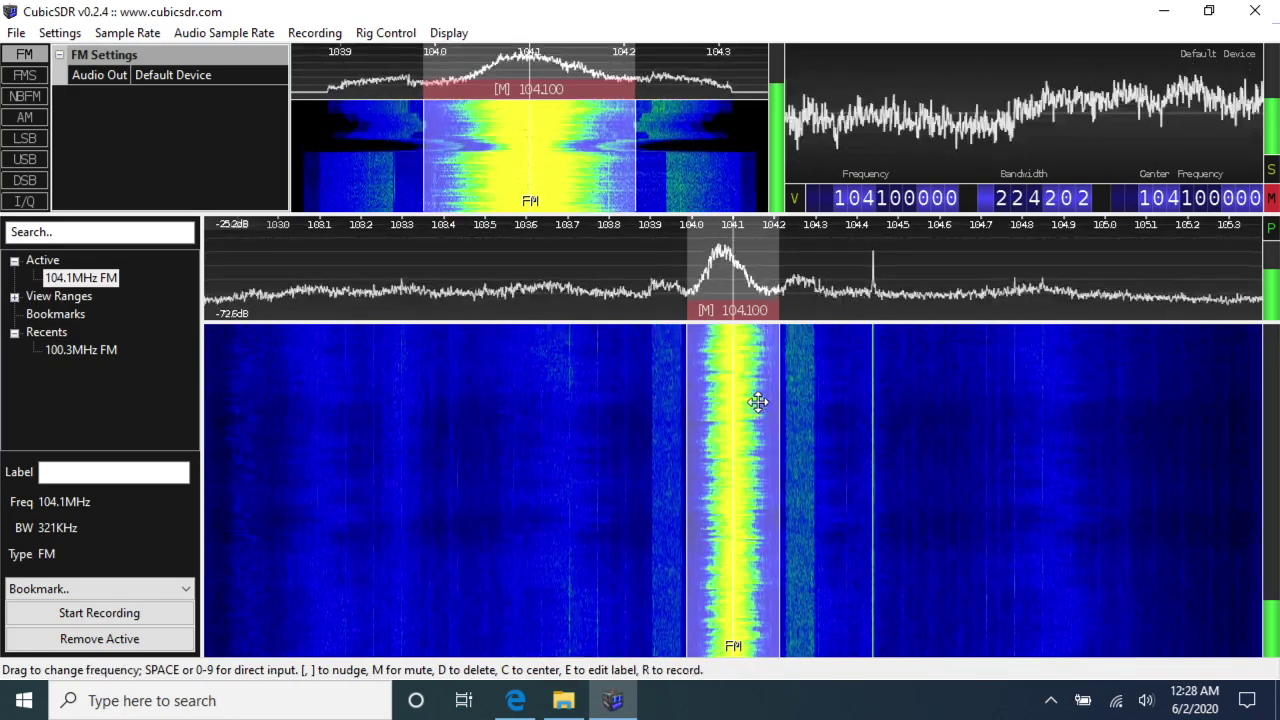
# Enter 200 kHz directly as the 104.1 MHz demodulator's bandwidth.
pyautogui.click(1024, 205)
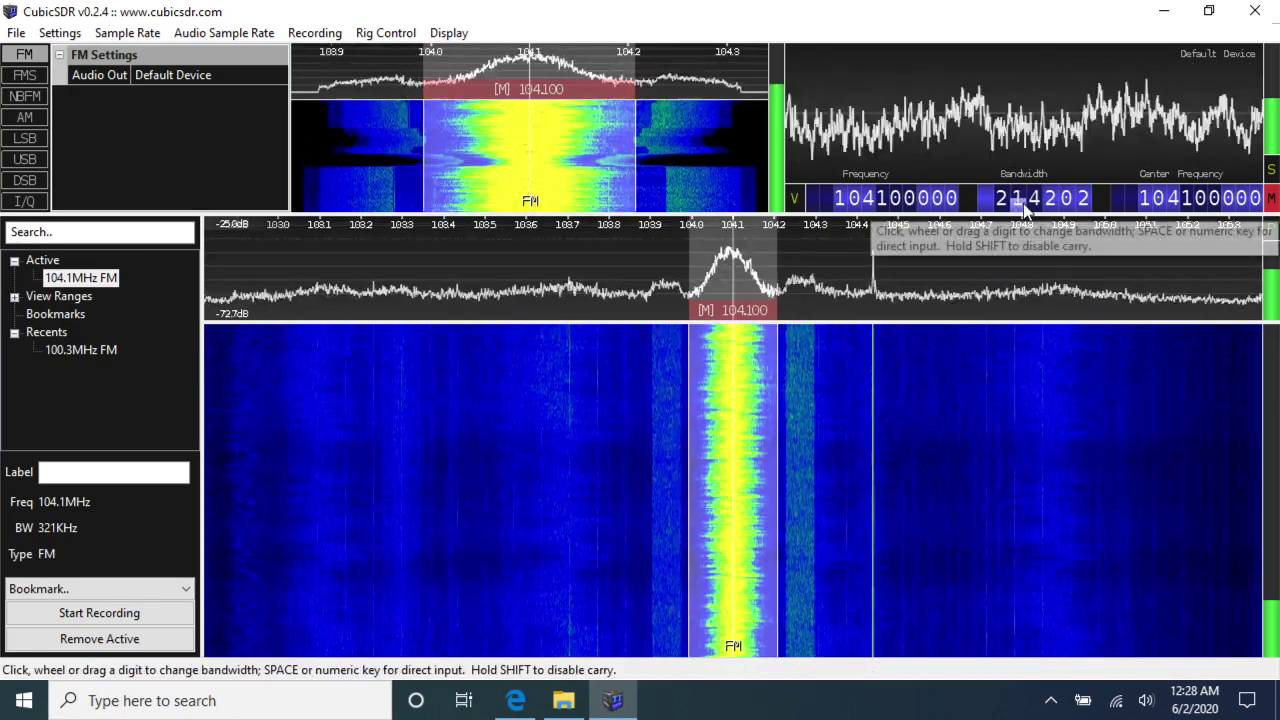
pyautogui.press('space')
pyautogui.write('200Khz')
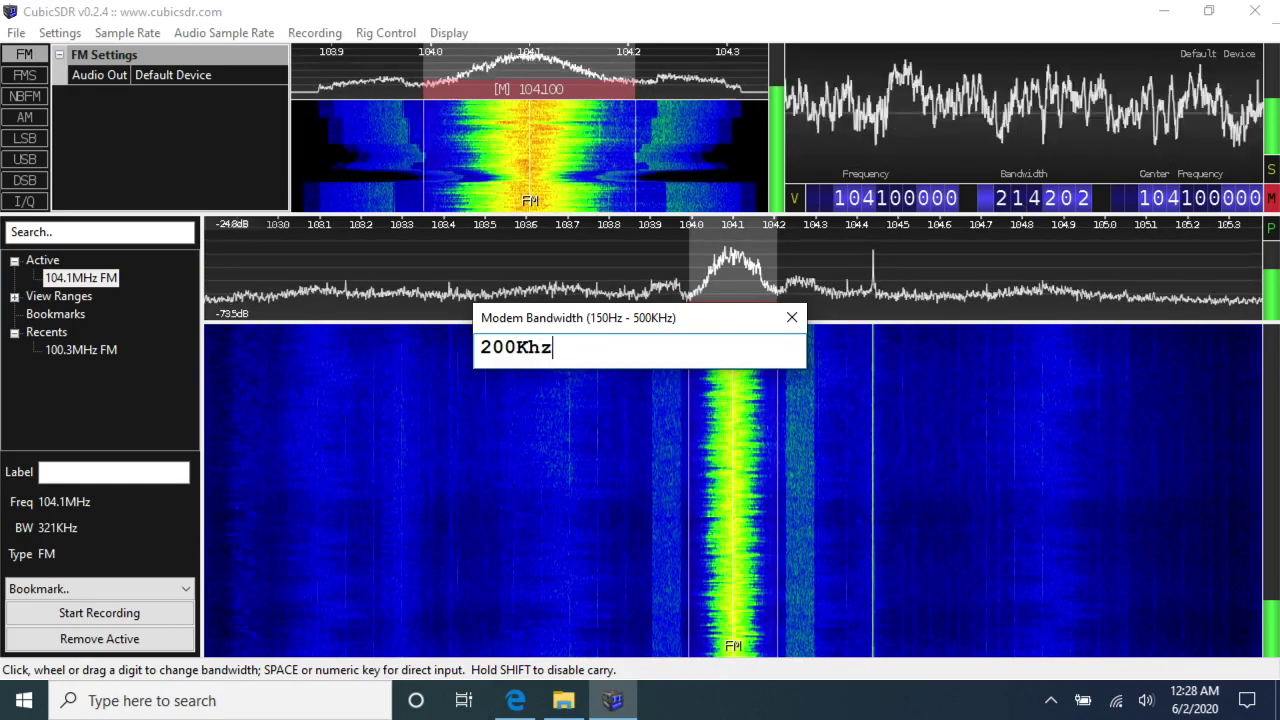
pyautogui.press('Return')
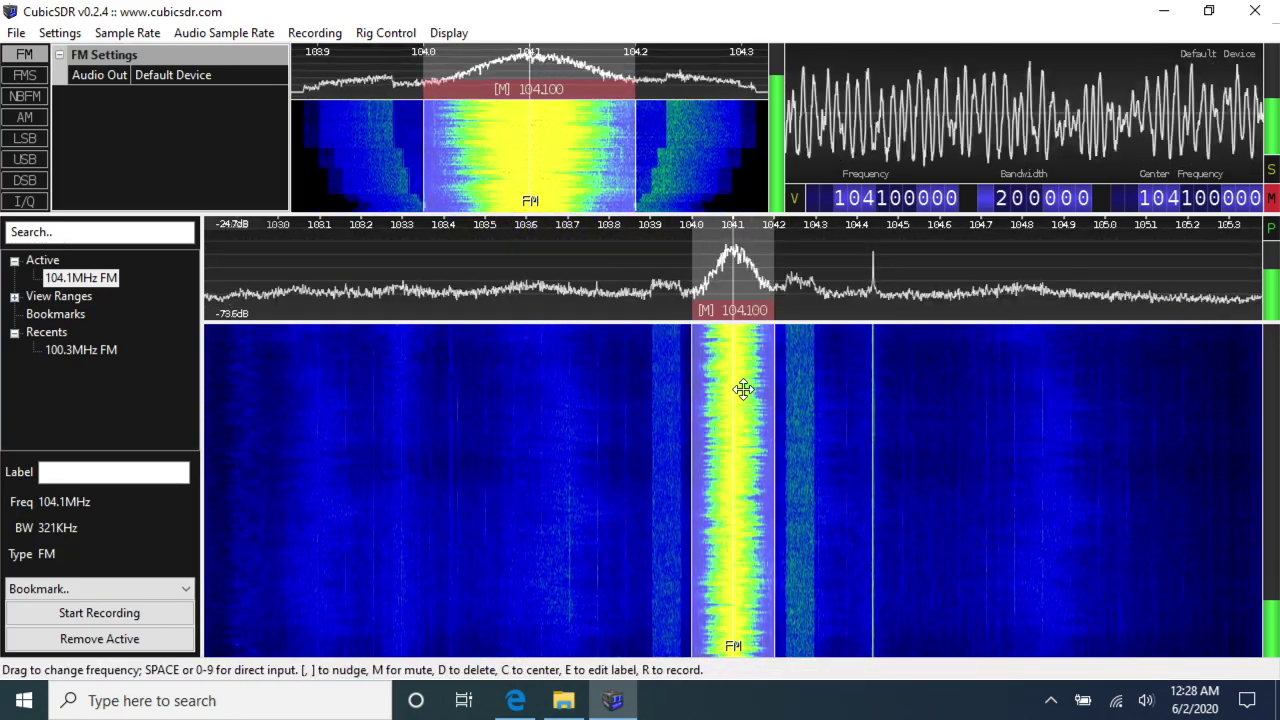
pyautogui.click(30, 83)
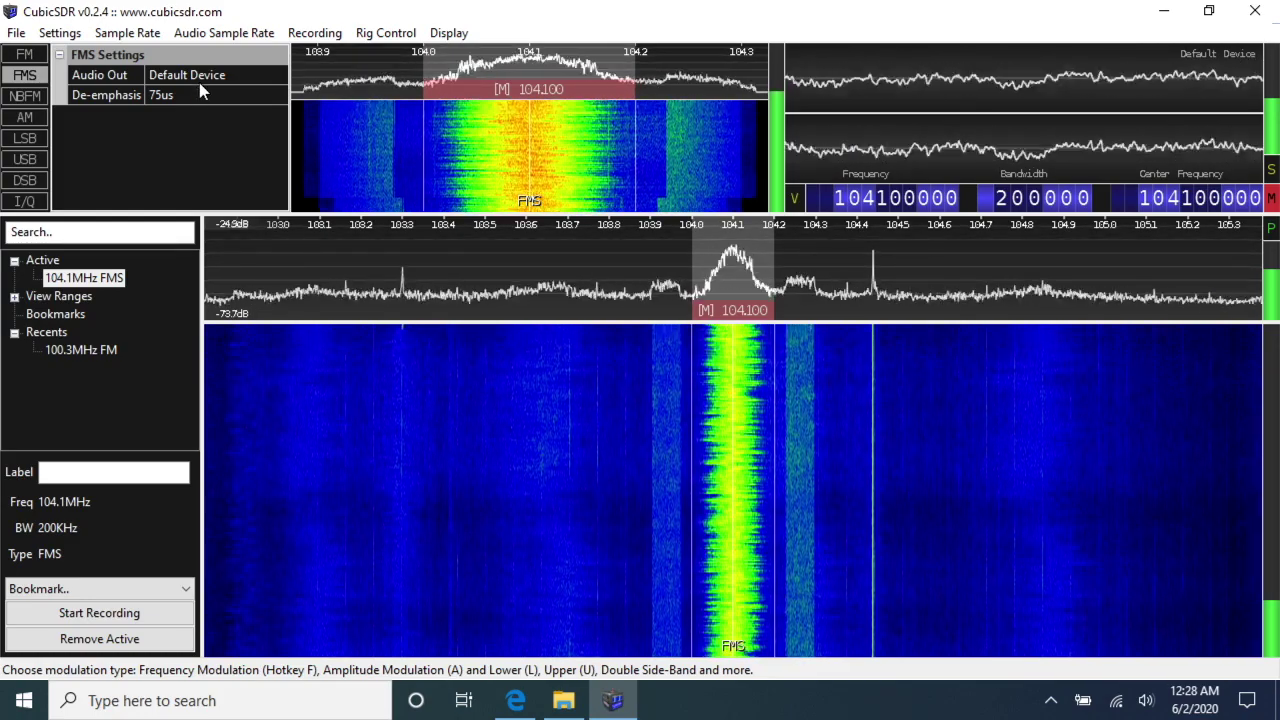
pyautogui.click(28, 57)
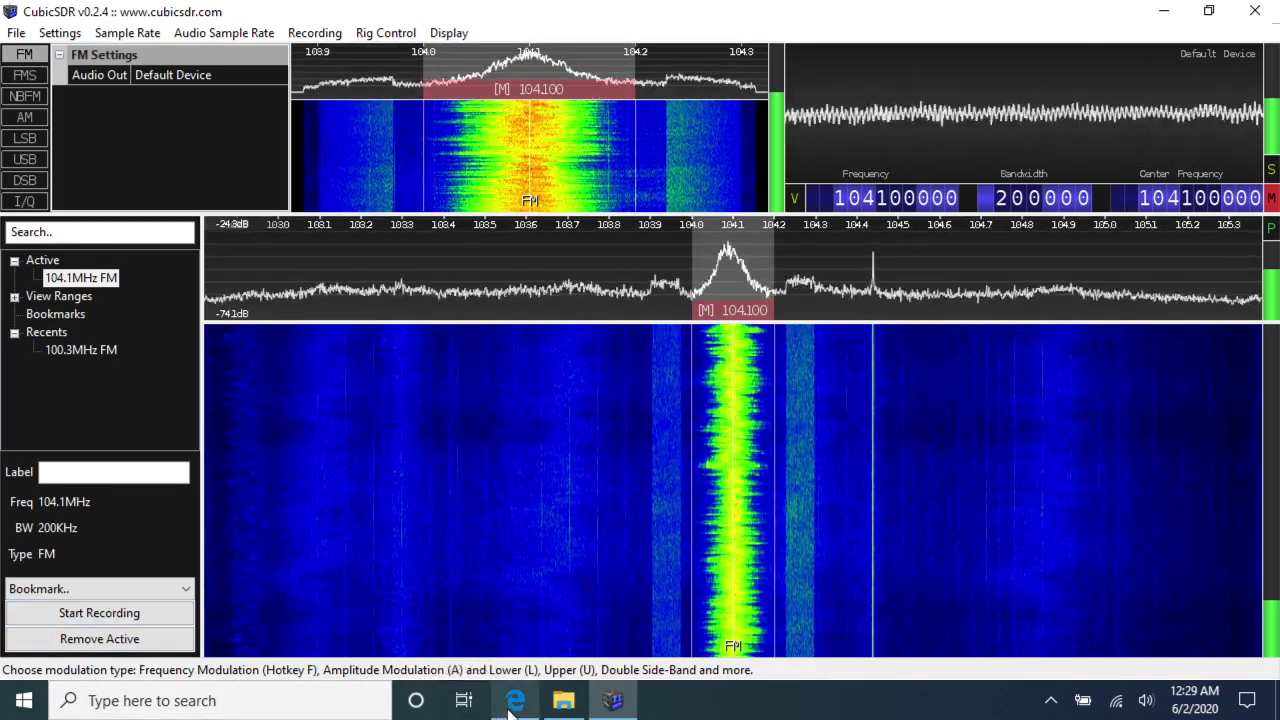
pyautogui.click(562, 703)
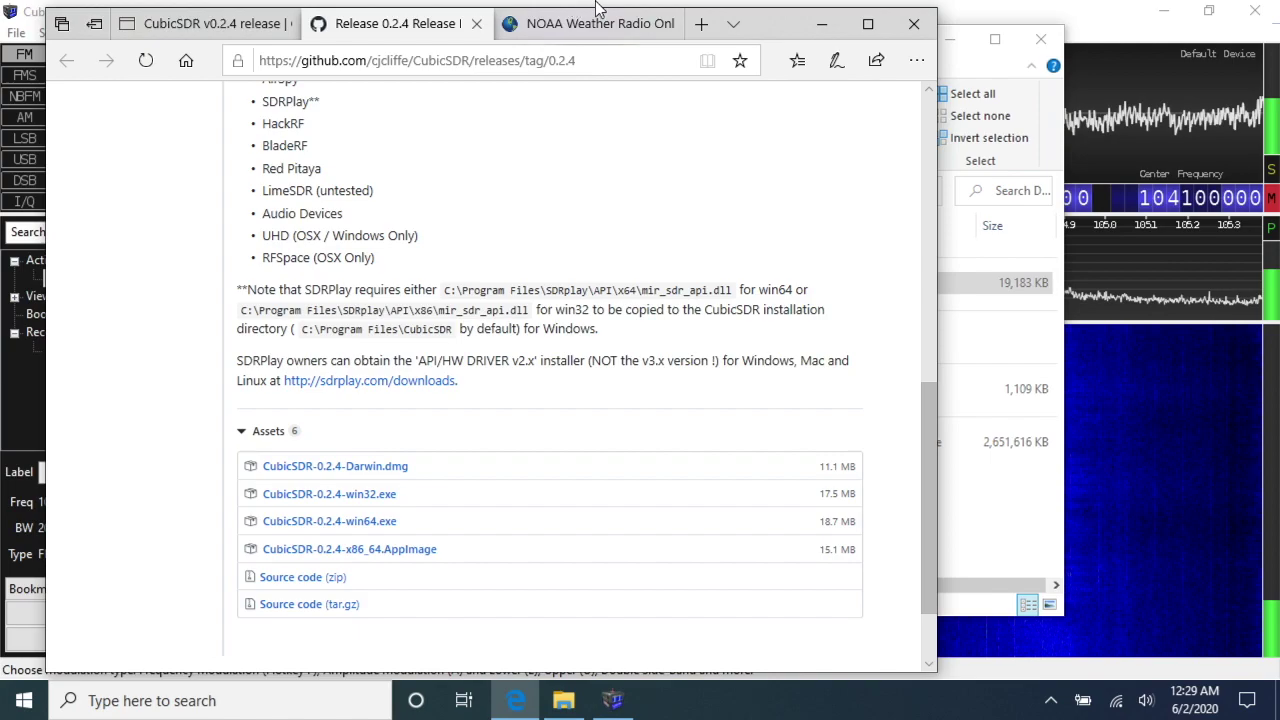
pyautogui.click(613, 22)
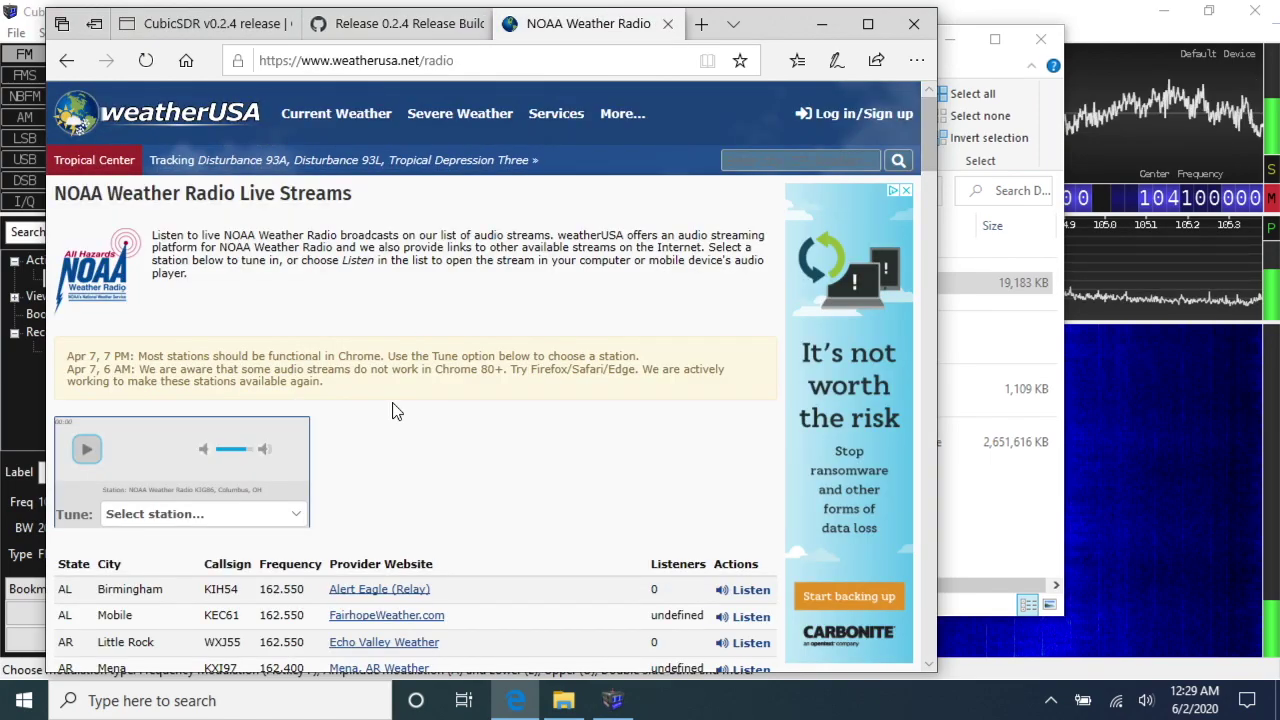
pyautogui.scroll(-5, 345, 493)
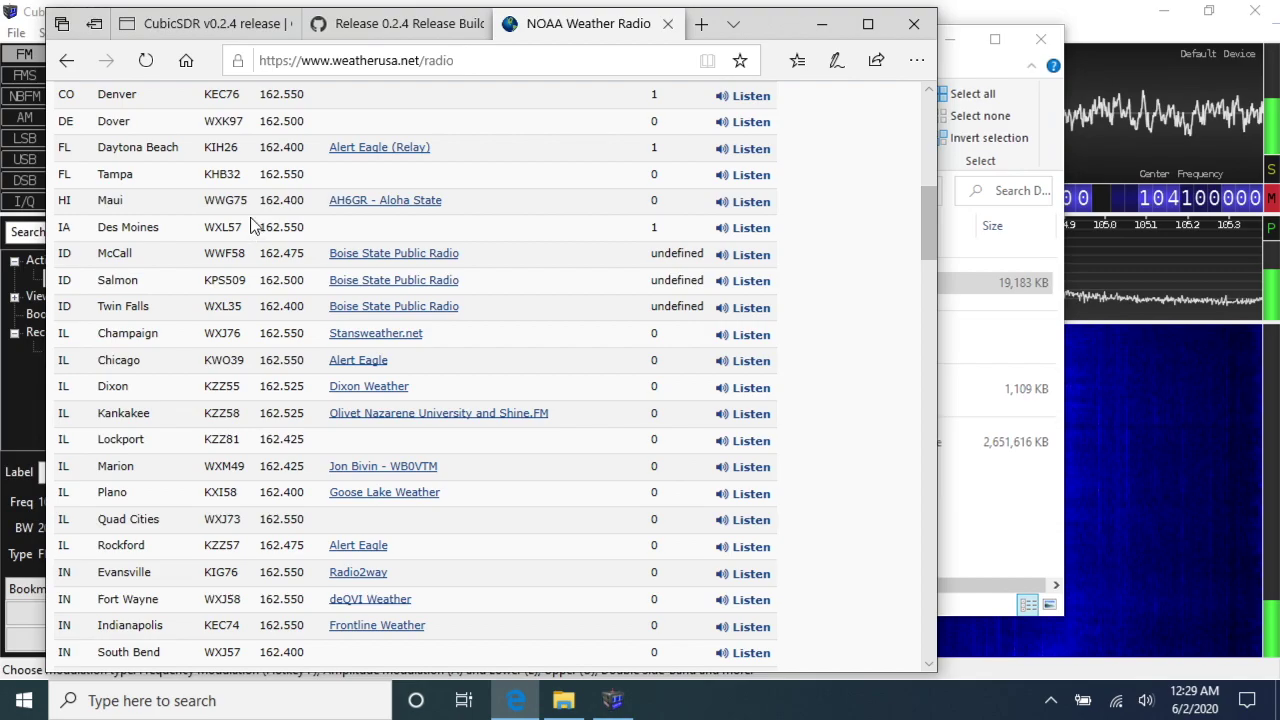
pyautogui.click(1137, 65)
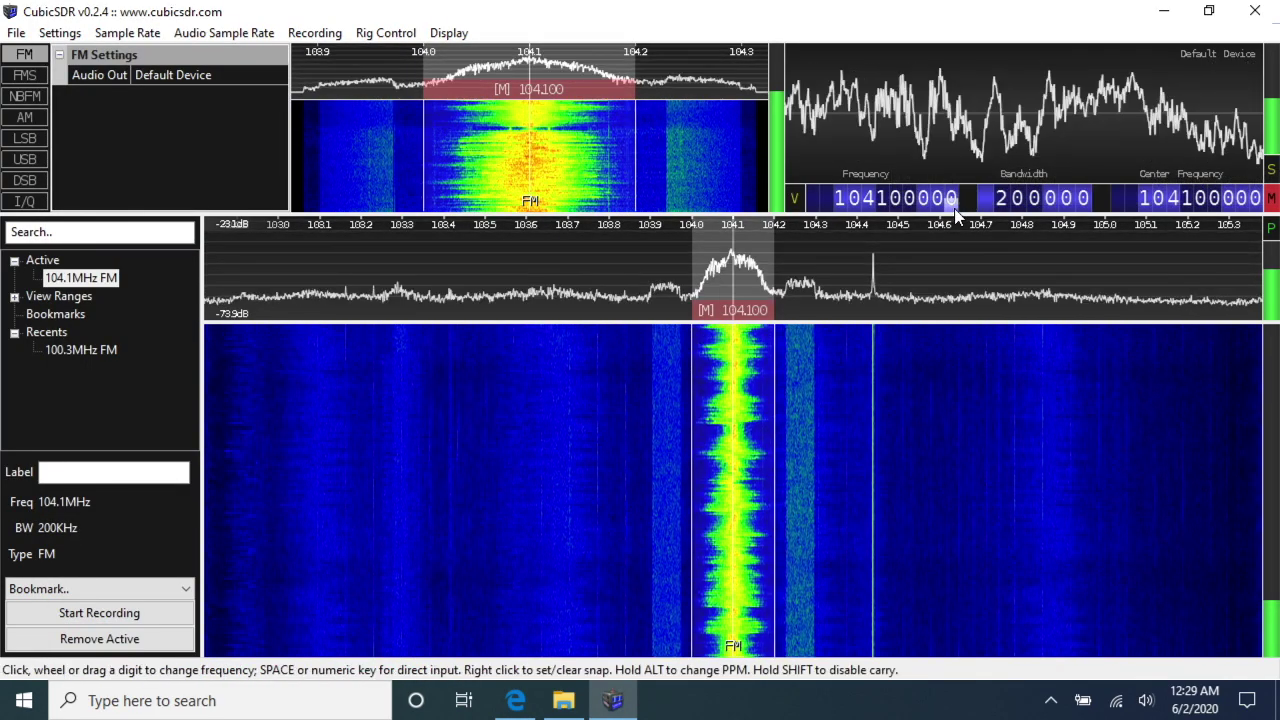
# Enter 162.55 MHz as the demodulator frequency and unmute the audio.
pyautogui.press('space')
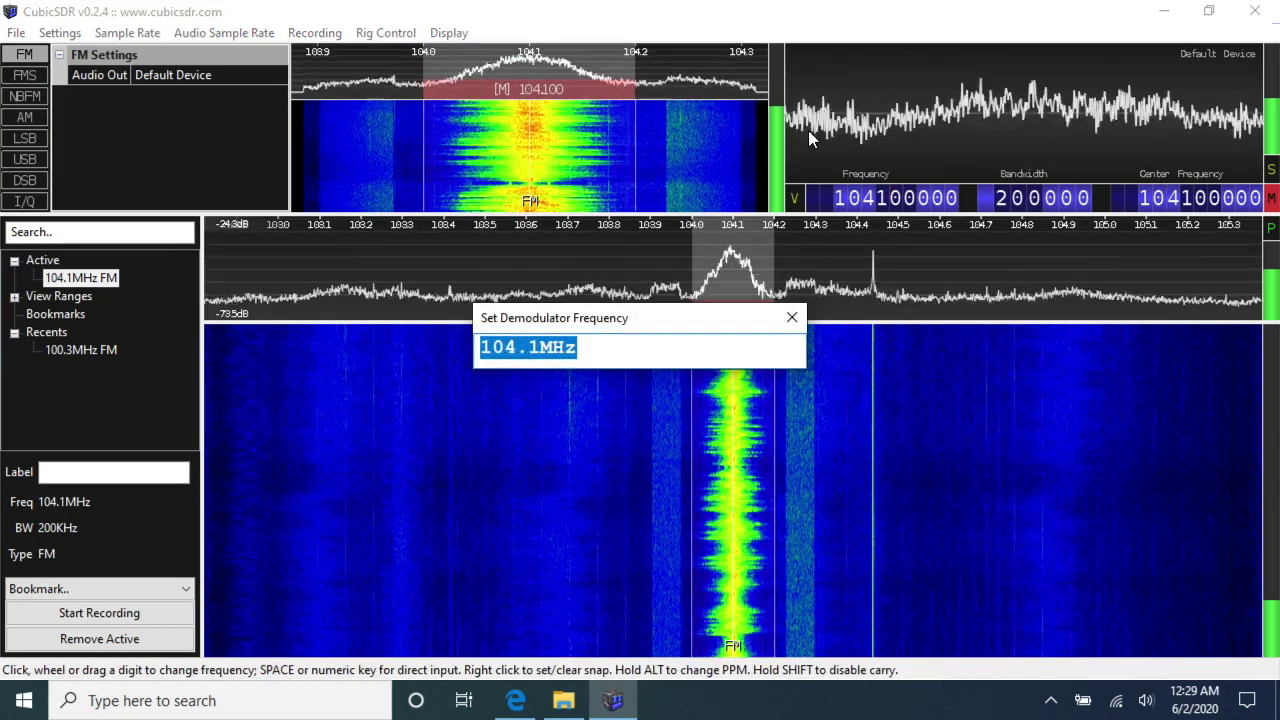
pyautogui.write('162.')
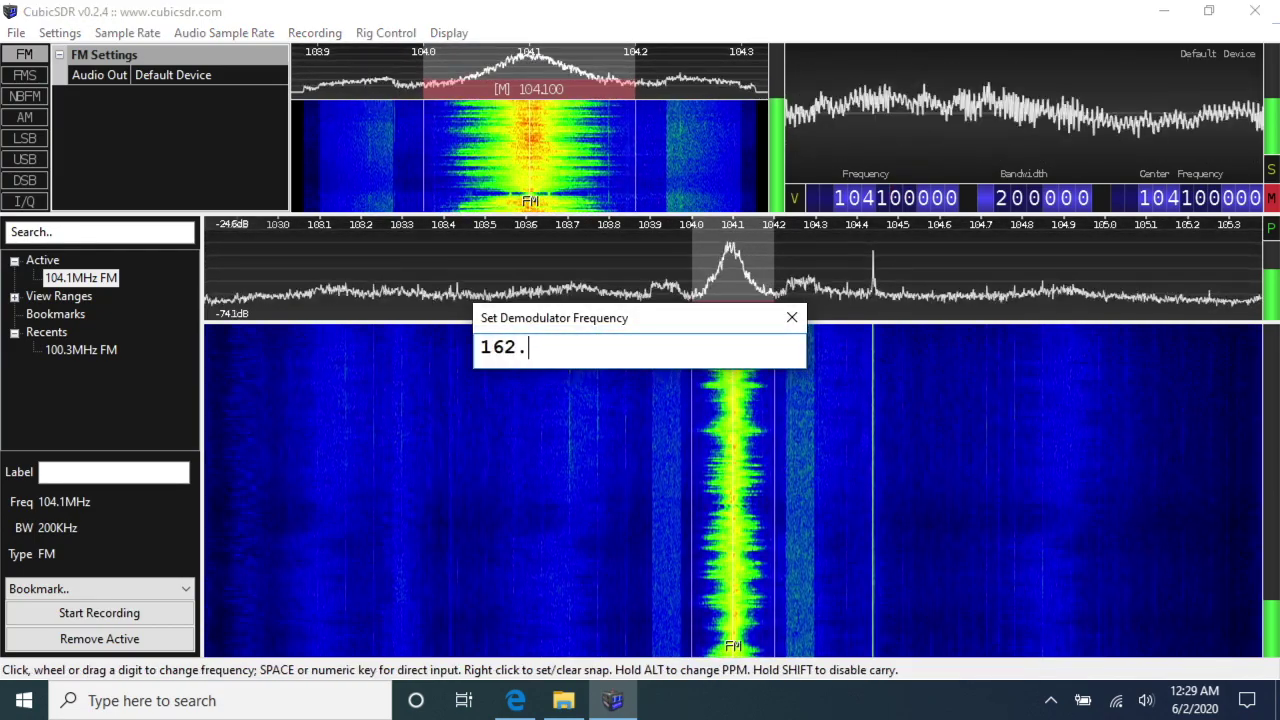
pyautogui.write('55Mh')
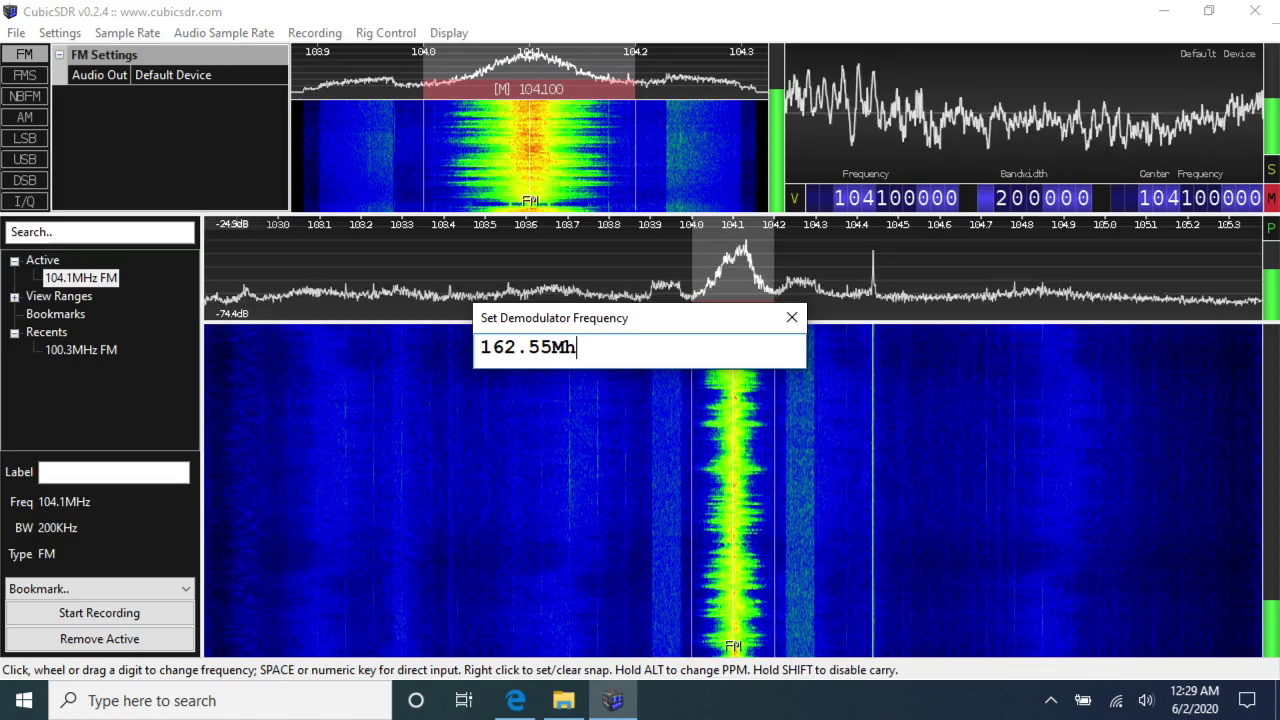
pyautogui.write('z')
pyautogui.press('Return')
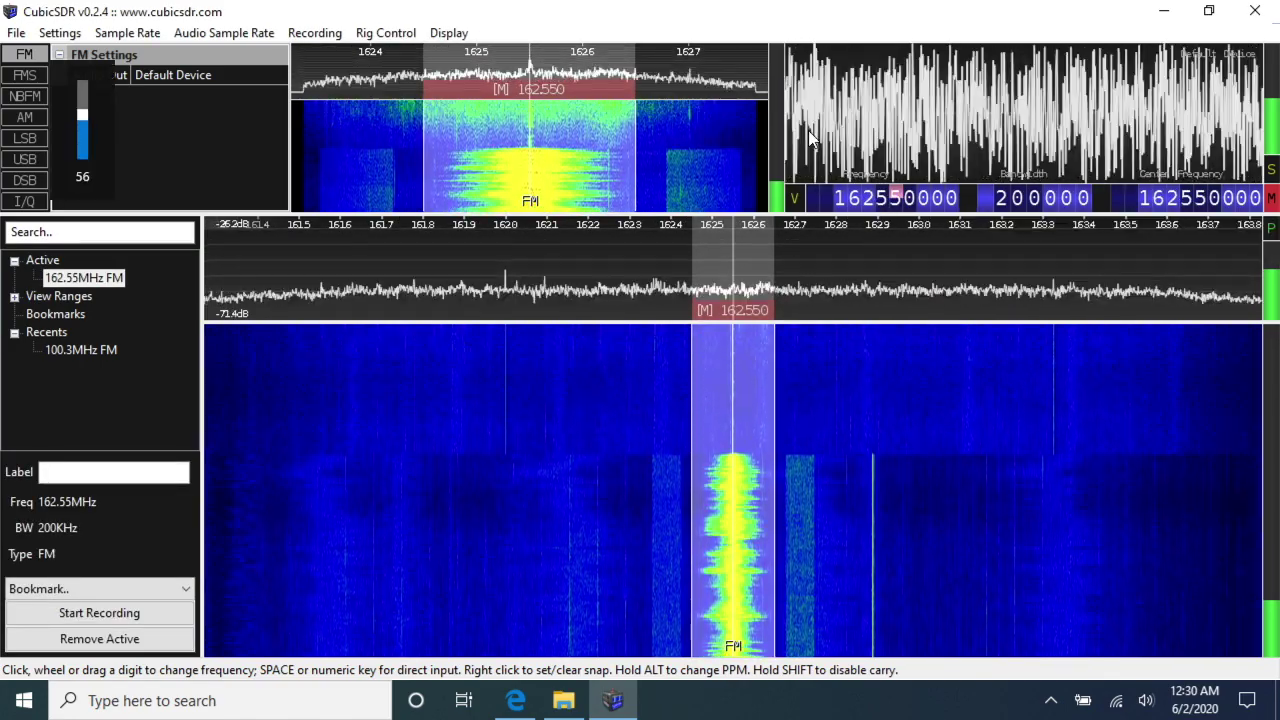
pyautogui.click(1270, 198)
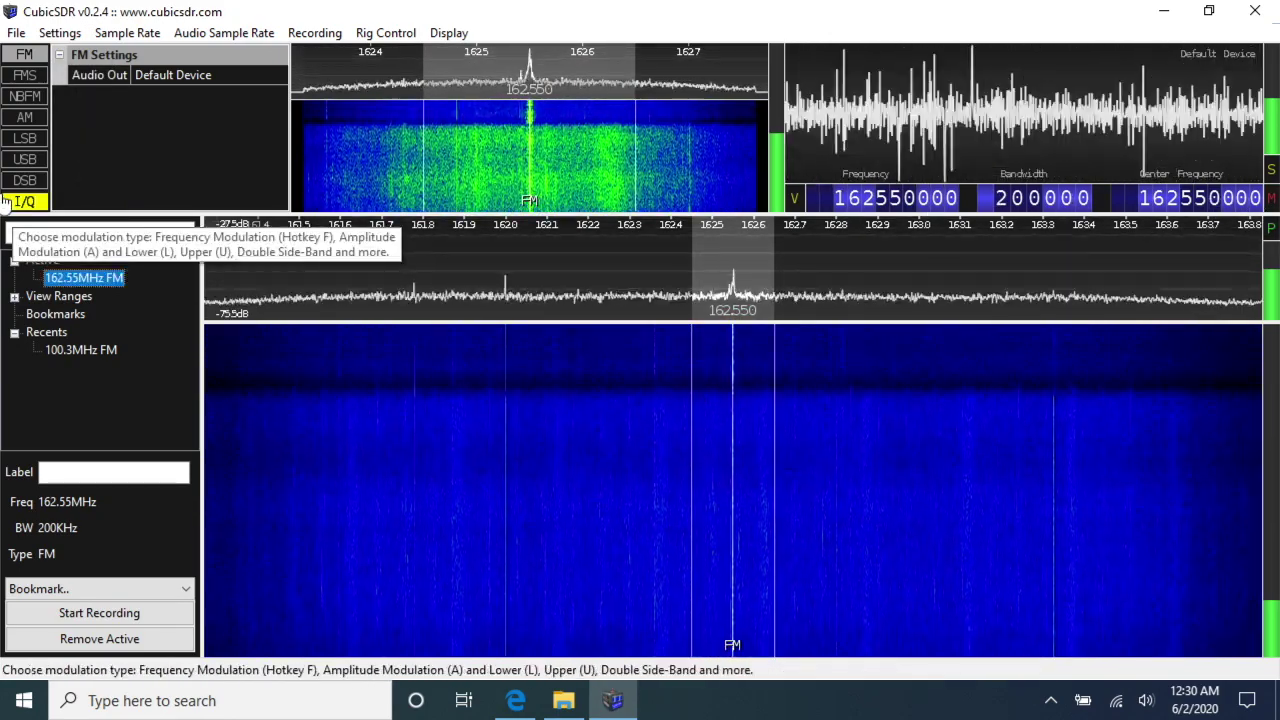
# Switch the 162.55 MHz demodulator to NBFM modulation.
pyautogui.click(31, 102)
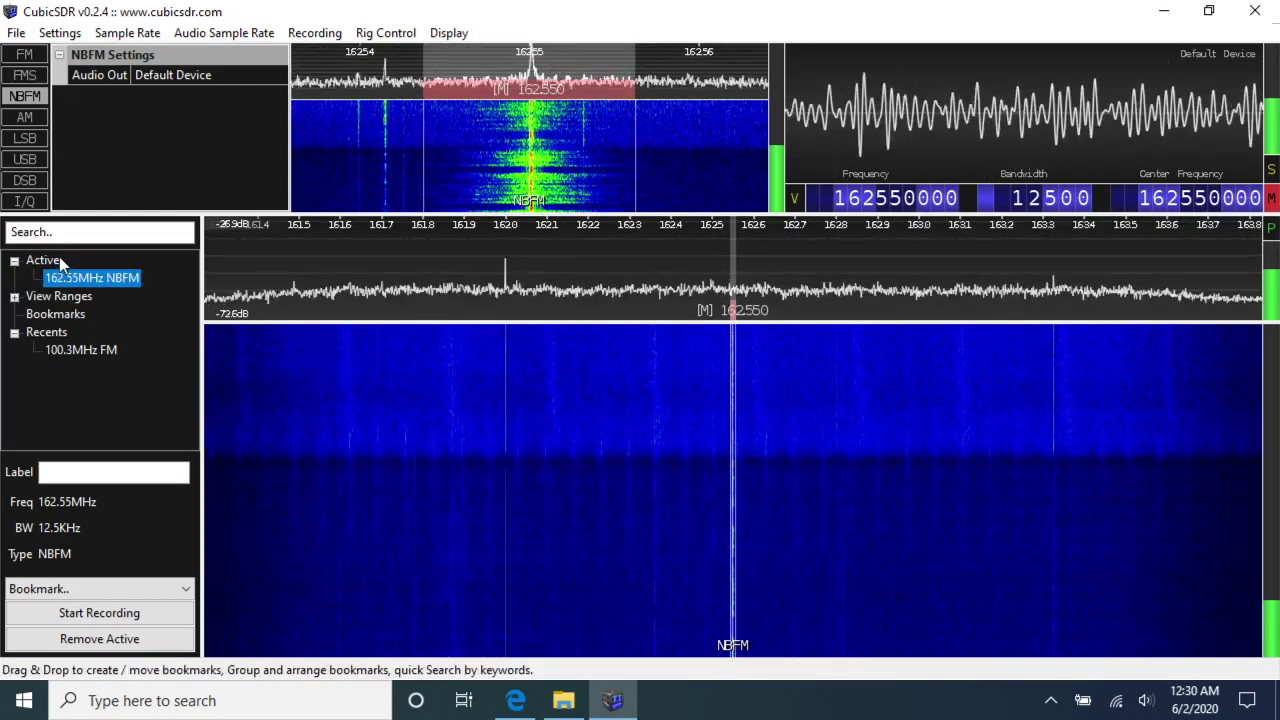
# Save the 162.55 MHz NBFM channel as a bookmark in a new 'WEather RAdio' group.
pyautogui.click(82, 593)
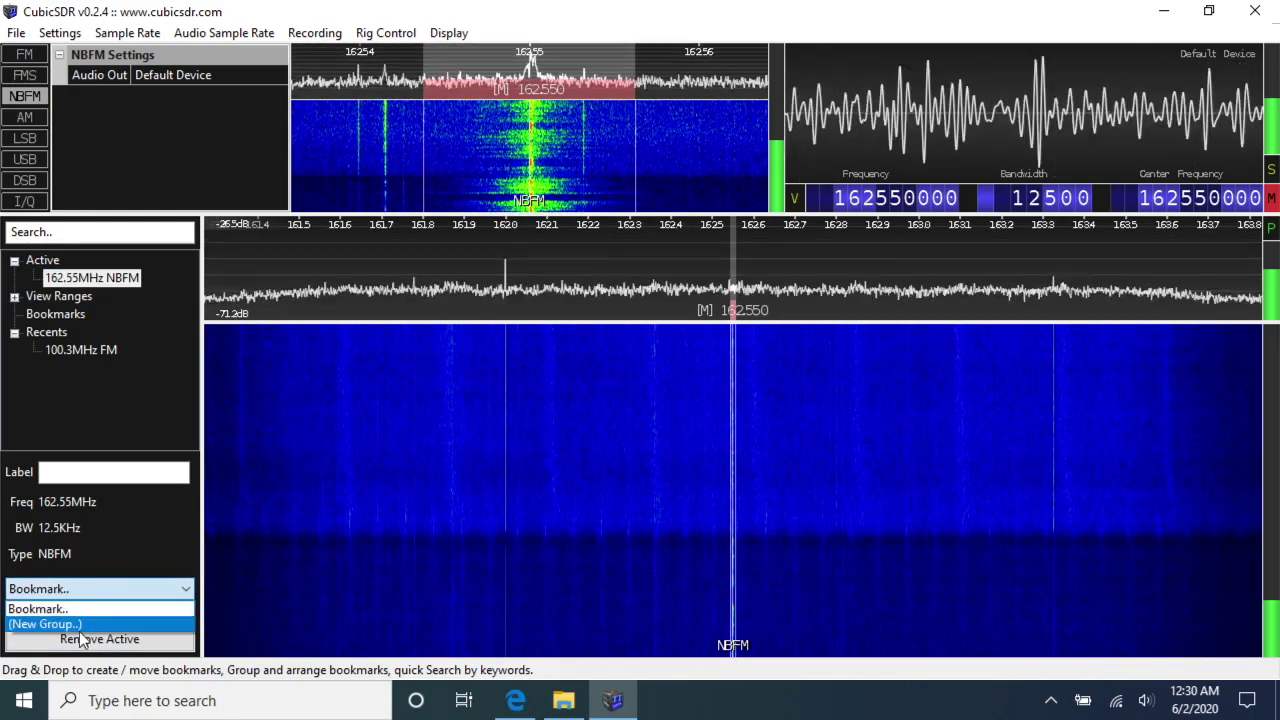
pyautogui.click(82, 626)
pyautogui.write('WEather RAdio')
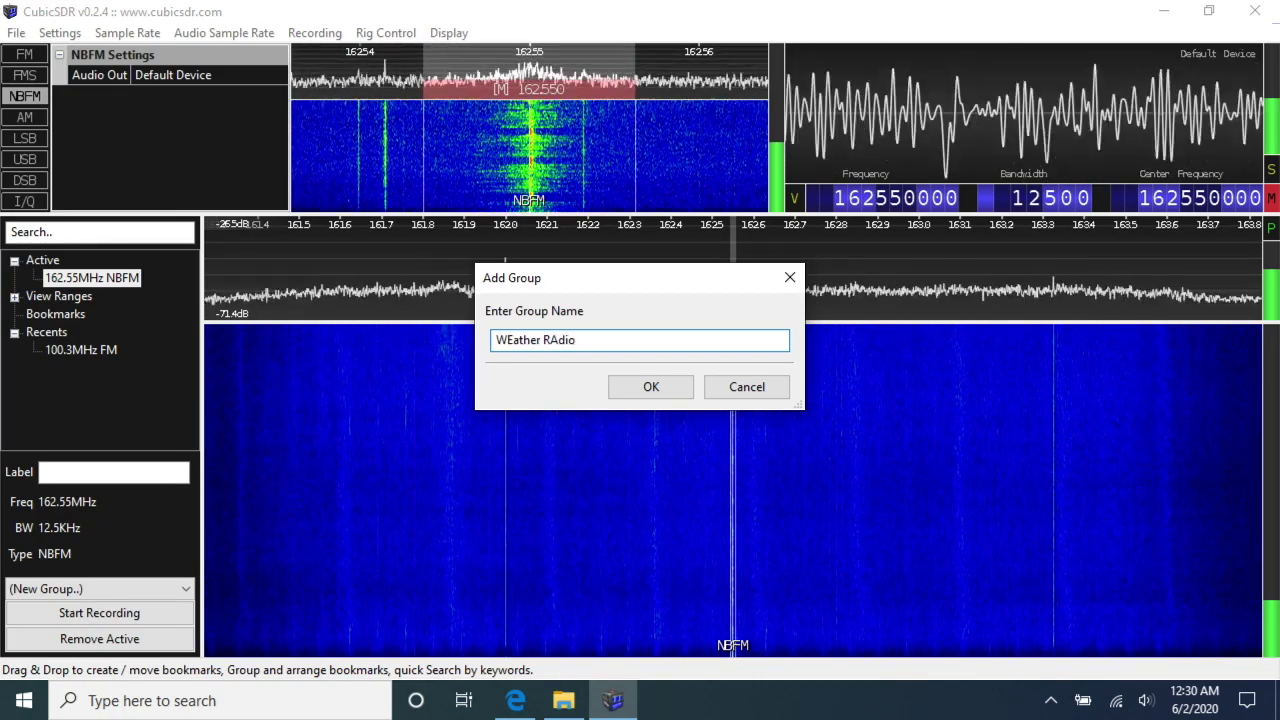
pyautogui.click(651, 392)
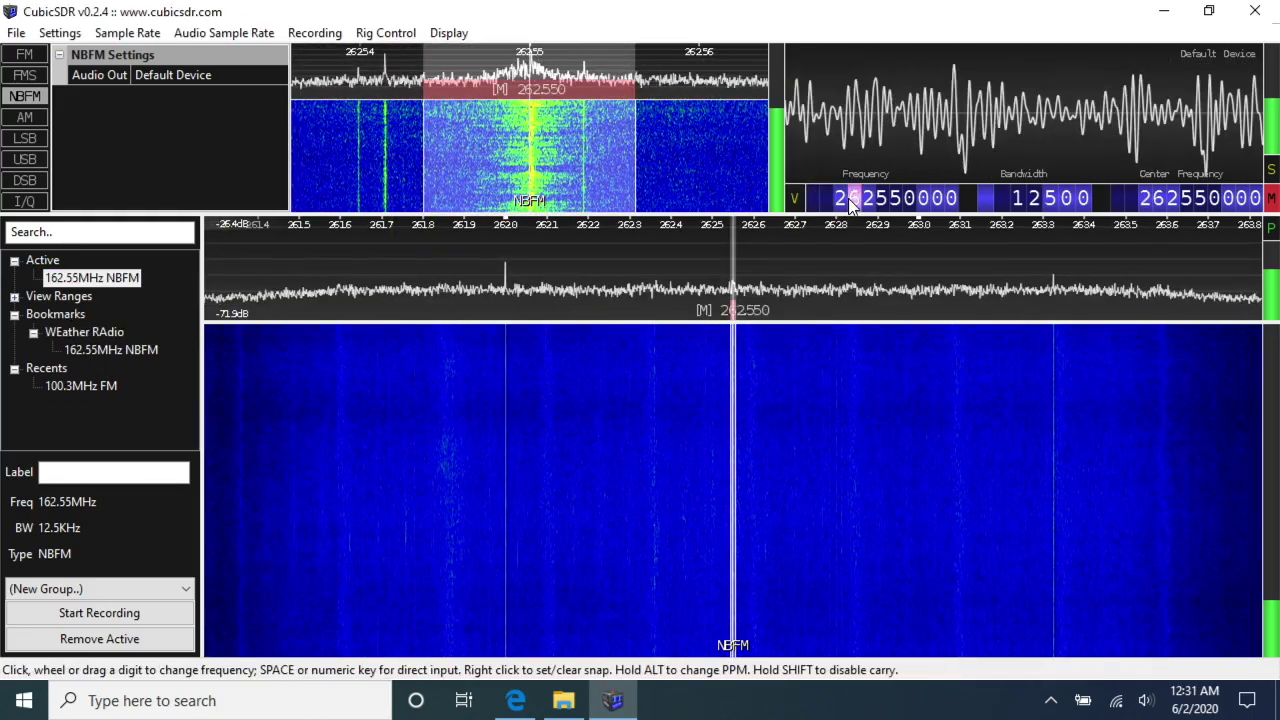
# Tune the receiver to 102.5 MHz.
pyautogui.press('space')
pyautogui.write('1')
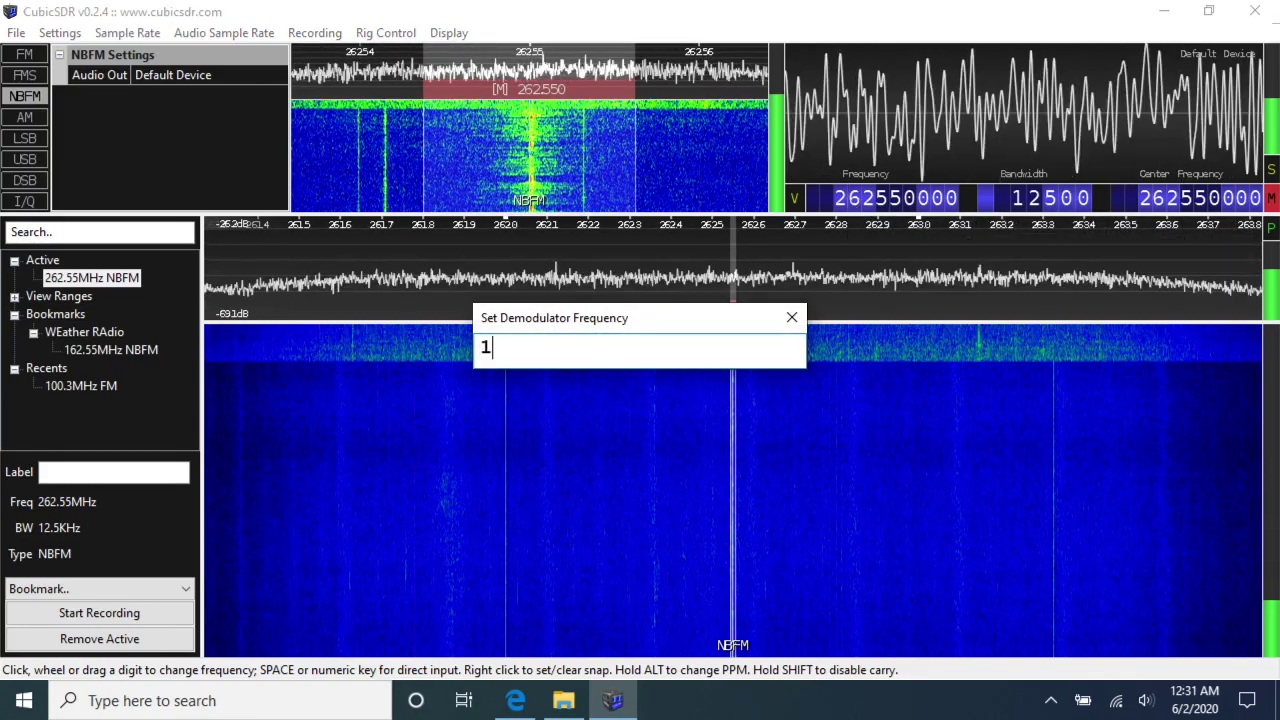
pyautogui.write('02.5Mhz')
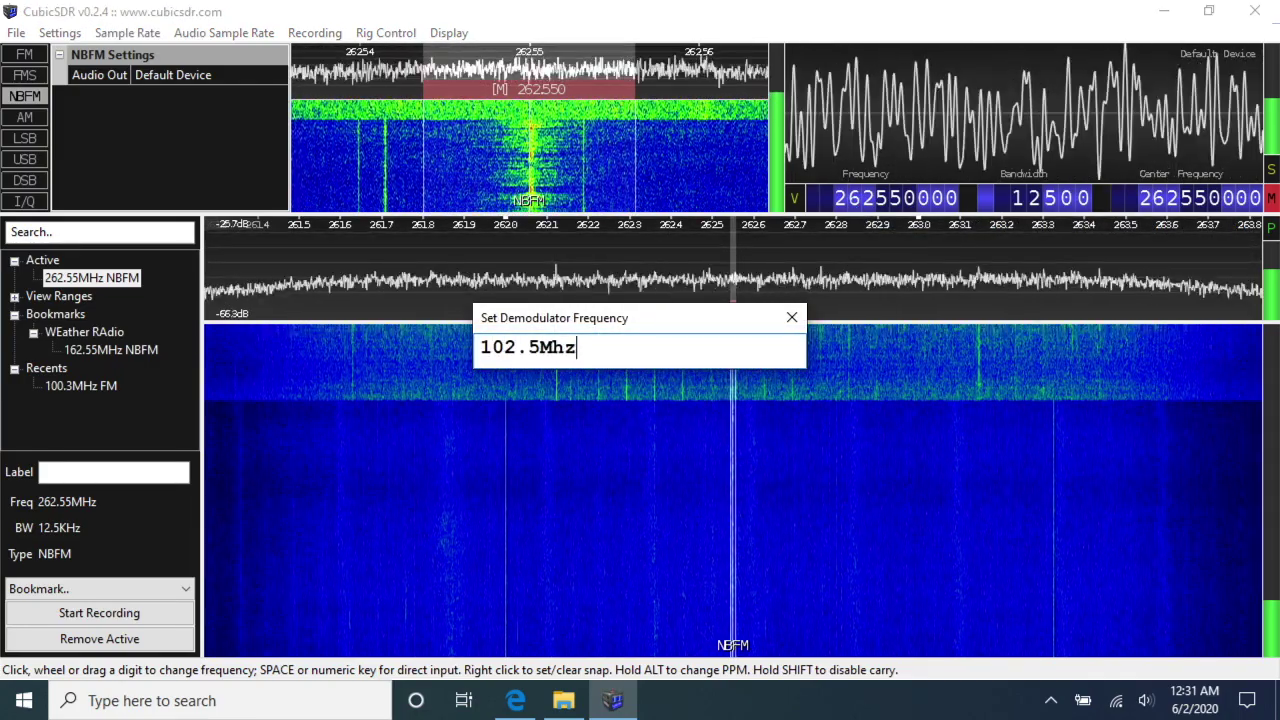
pyautogui.press('Return')
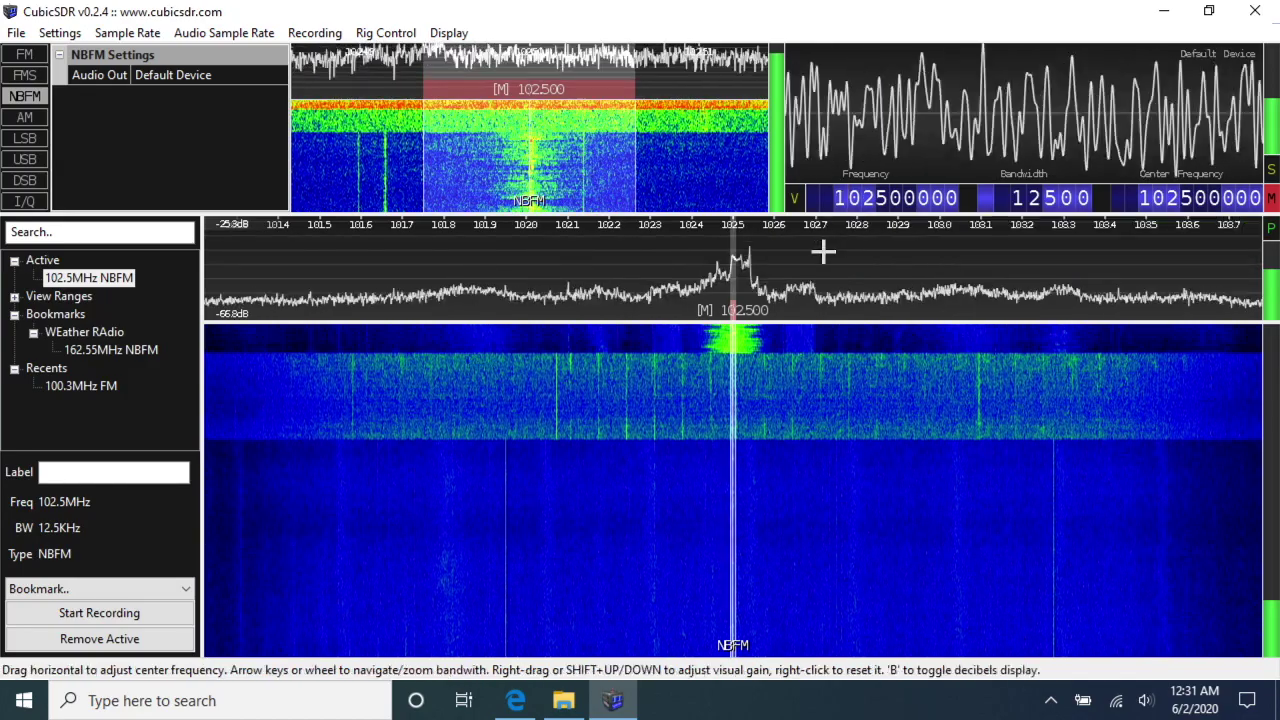
# Bookmark 102.5 MHz into a new bookmark group named 'FM Radio'.
pyautogui.click(97, 589)
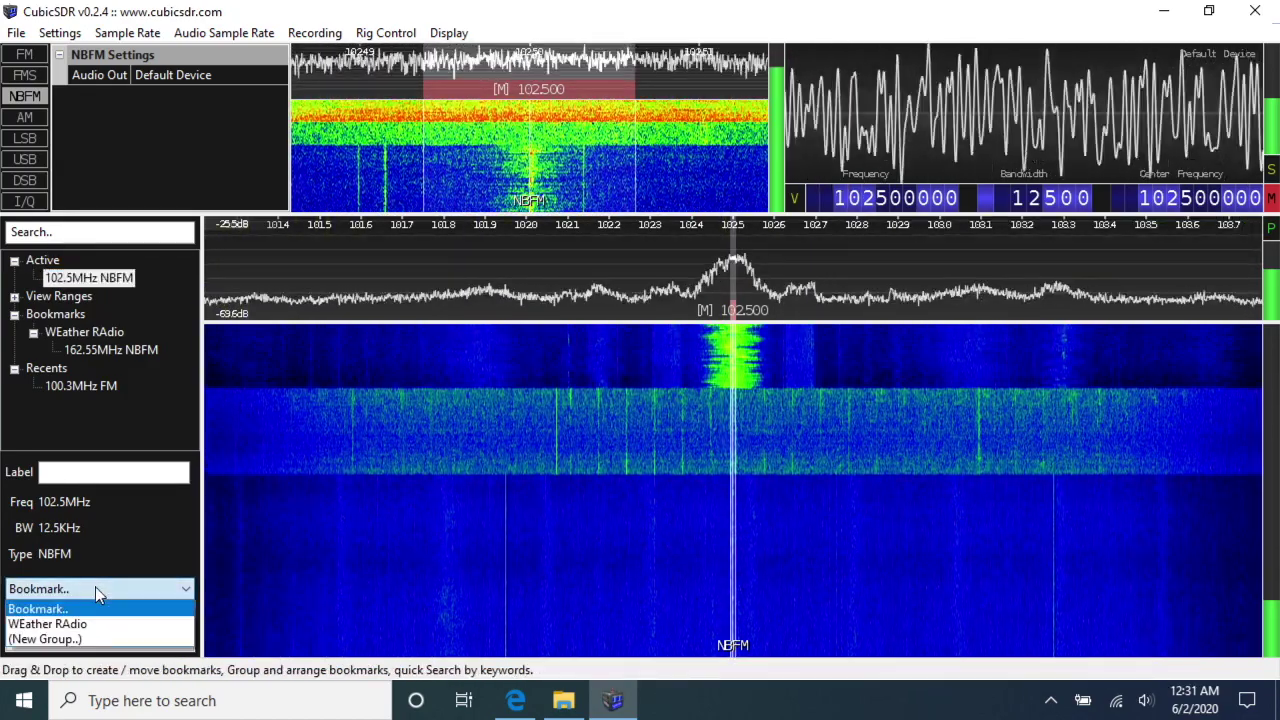
pyautogui.click(90, 638)
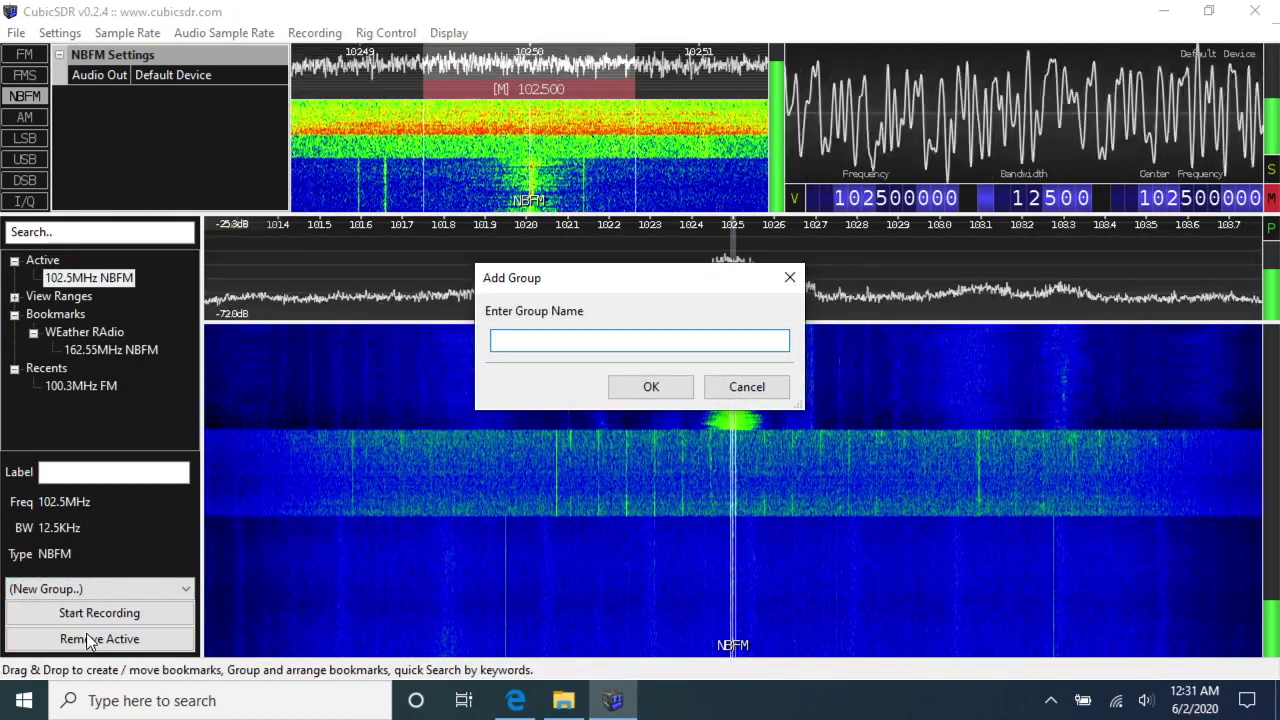
pyautogui.write('FM Radio')
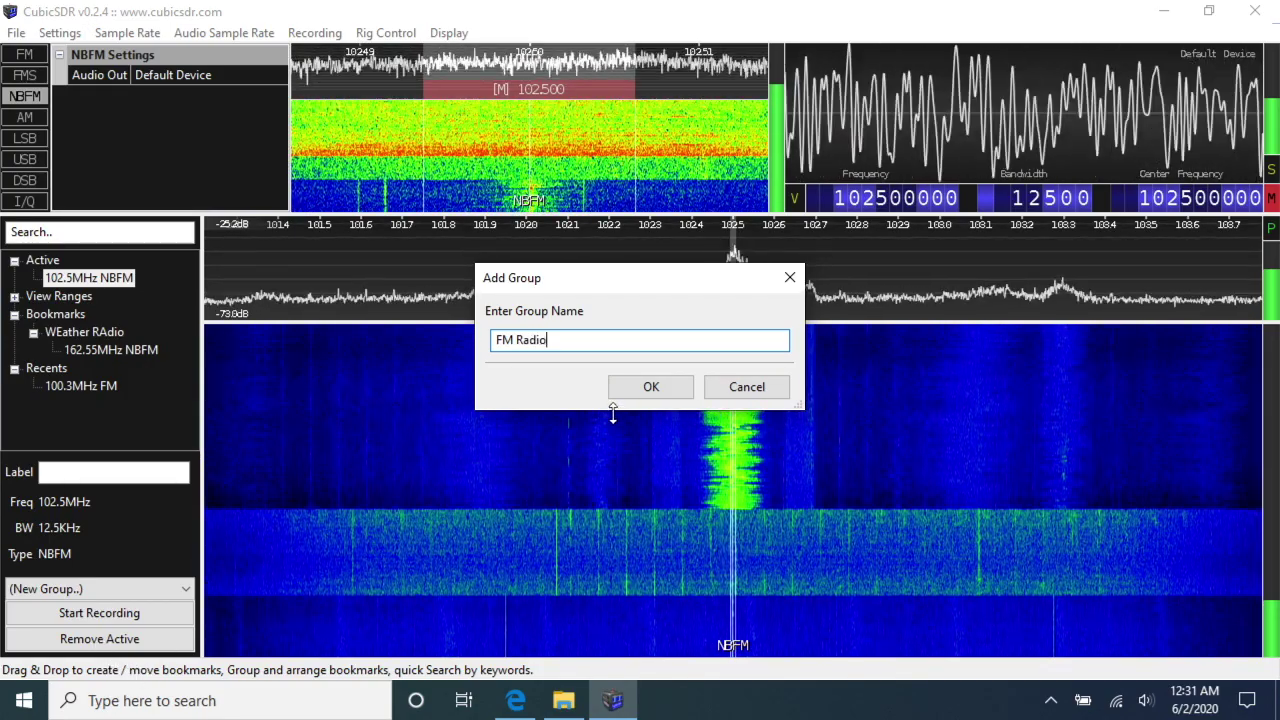
pyautogui.click(651, 386)
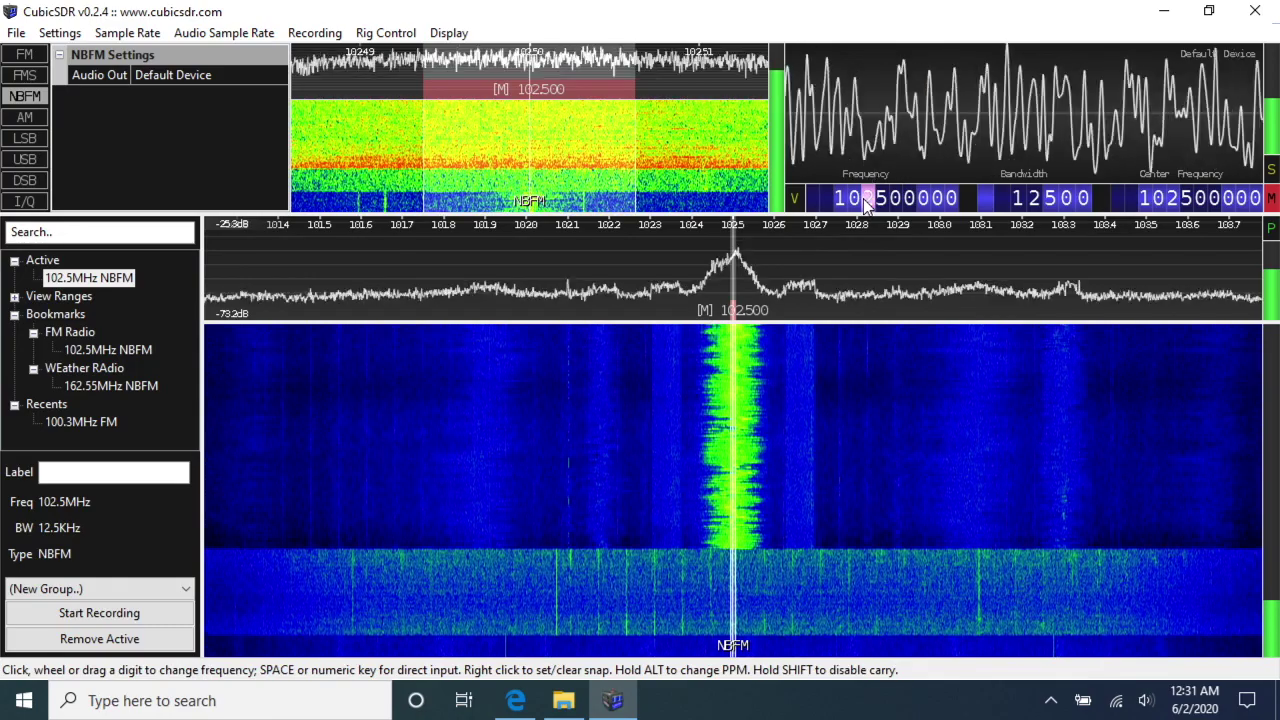
# Retune the receiver to 107.5 MHz.
pyautogui.click(866, 197)
pyautogui.press('space')
pyautogui.write('107.5M')
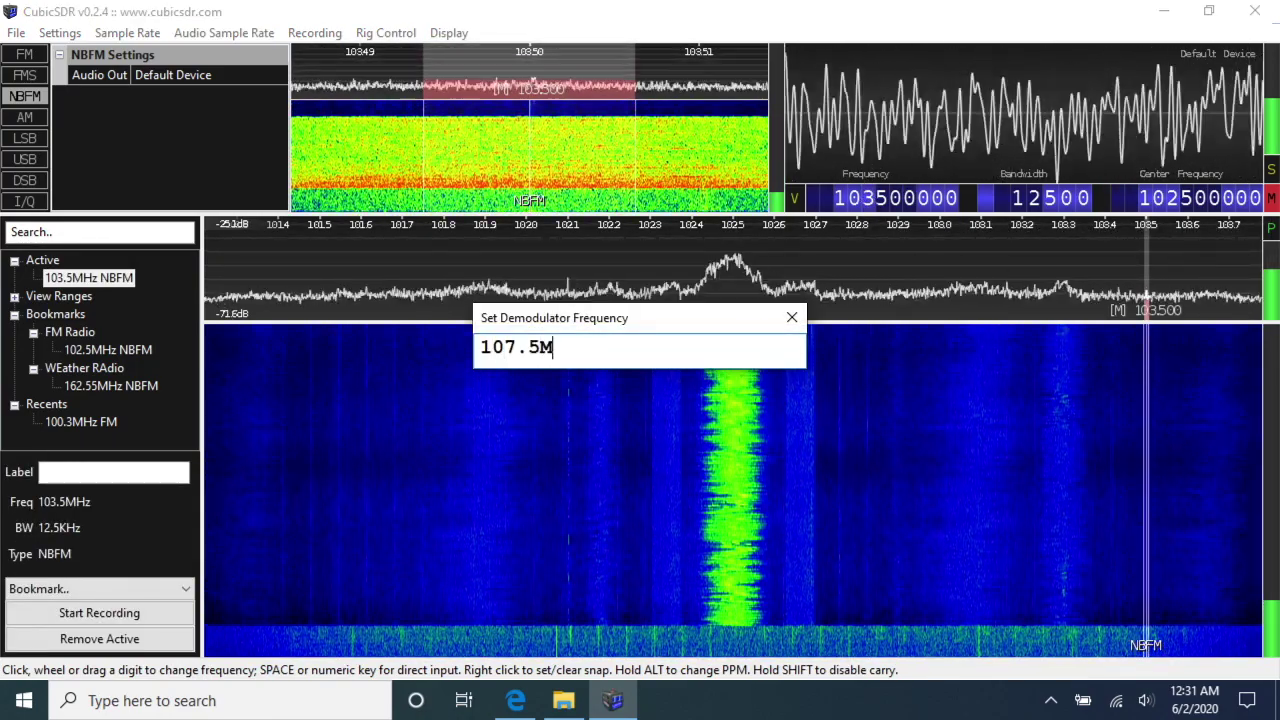
pyautogui.write('hz')
pyautogui.press('Return')
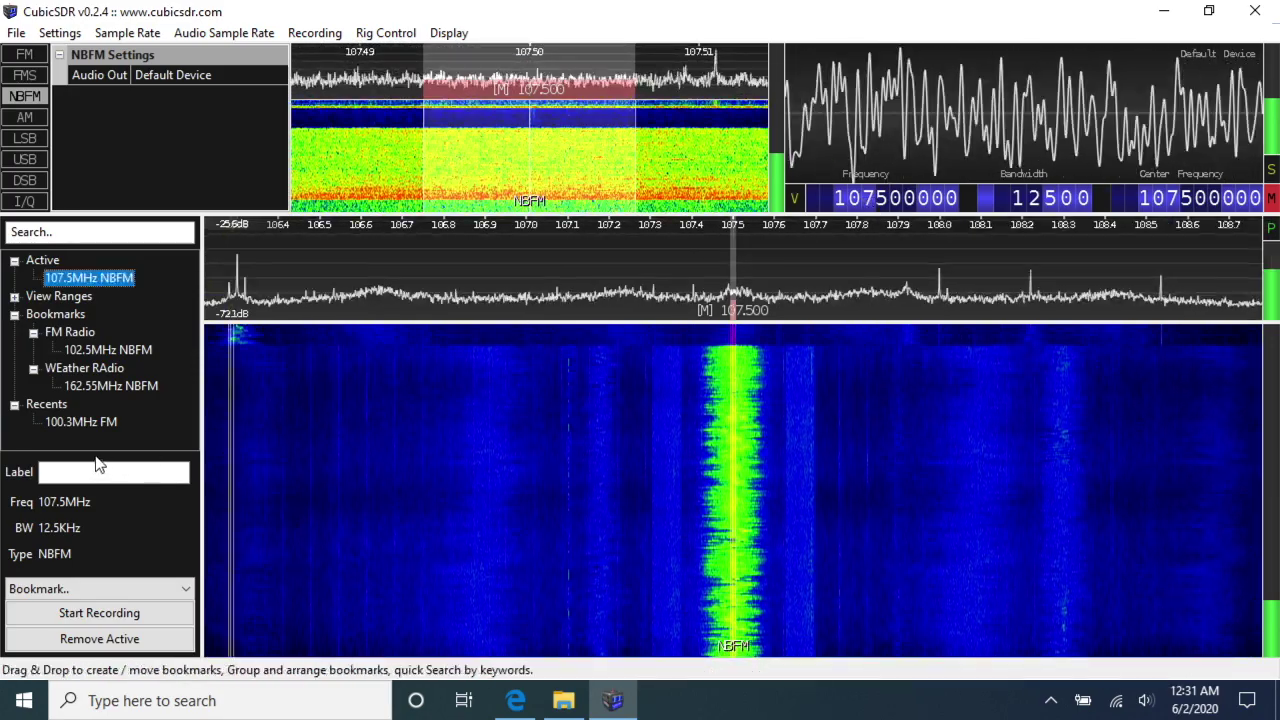
# Bookmark 107.5 MHz into FM Radio and delete the 102.5 MHz NBFM bookmark.
pyautogui.click(86, 588)
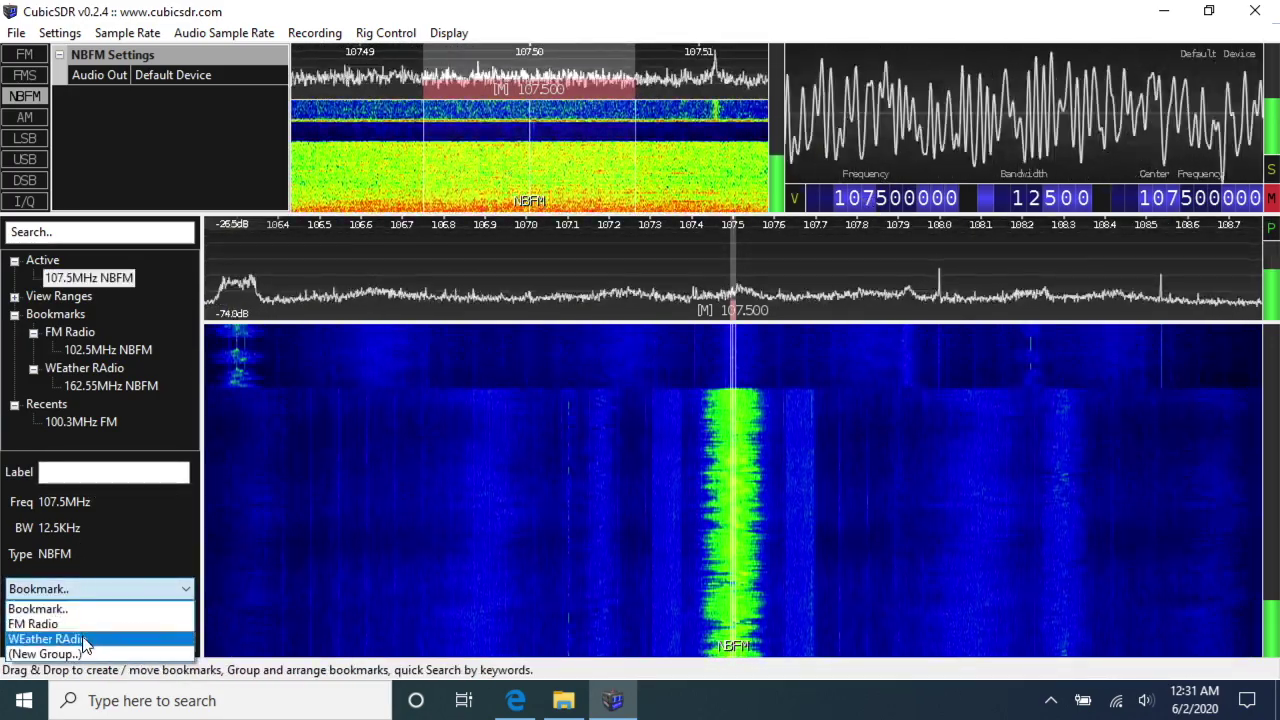
pyautogui.click(80, 625)
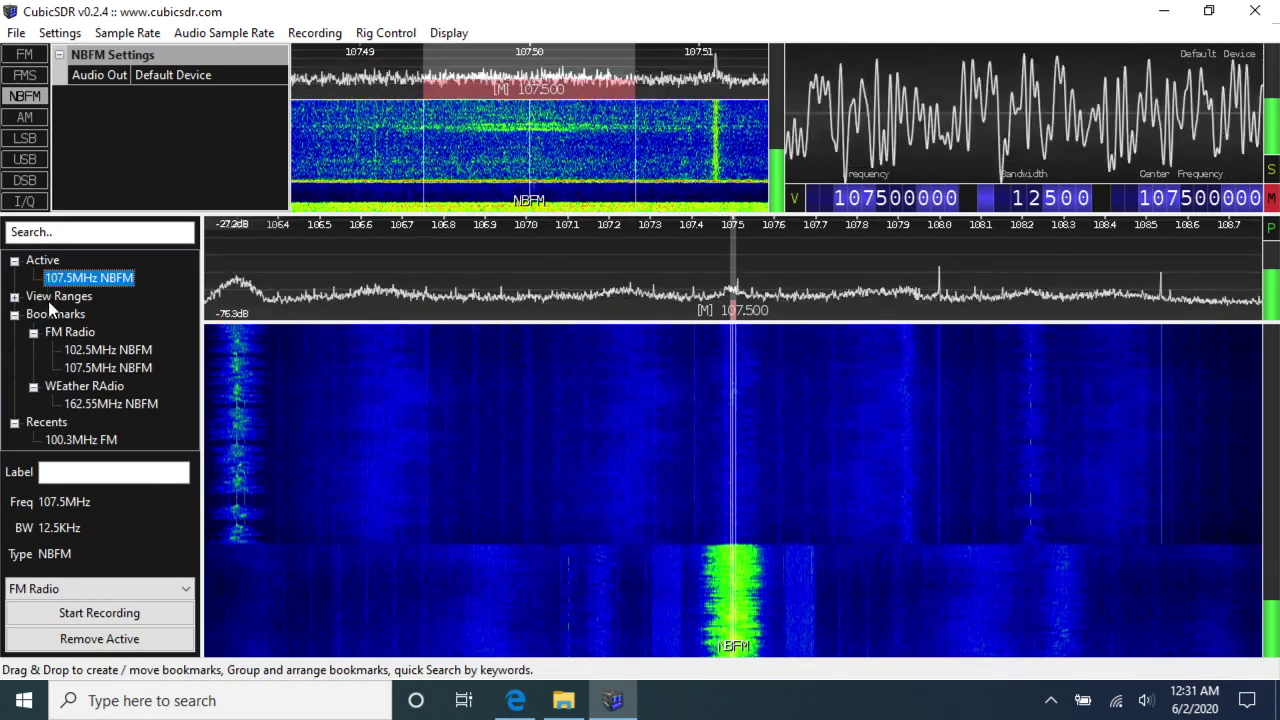
pyautogui.click(105, 350)
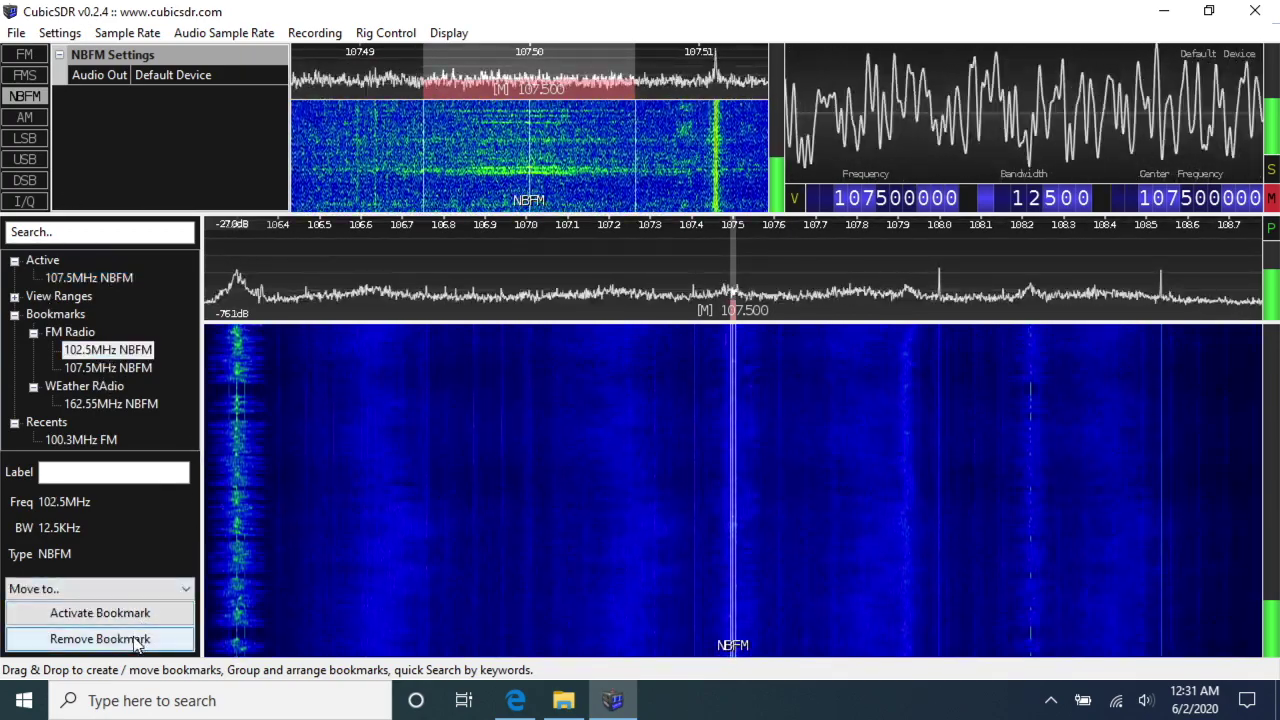
pyautogui.click(137, 640)
pyautogui.click(722, 376)
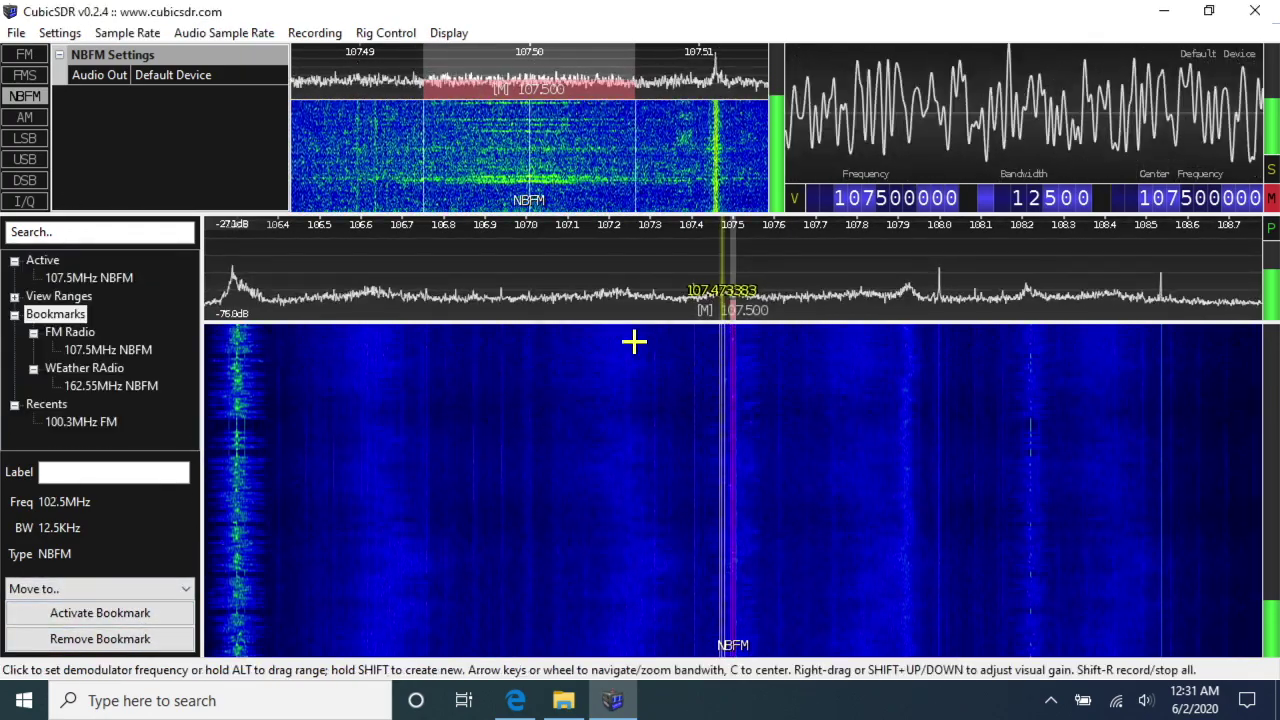
# Switch to wideband FM, rebookmark 107.5 MHz to FM Radio, and delete its NBFM duplicate.
pyautogui.click(22, 56)
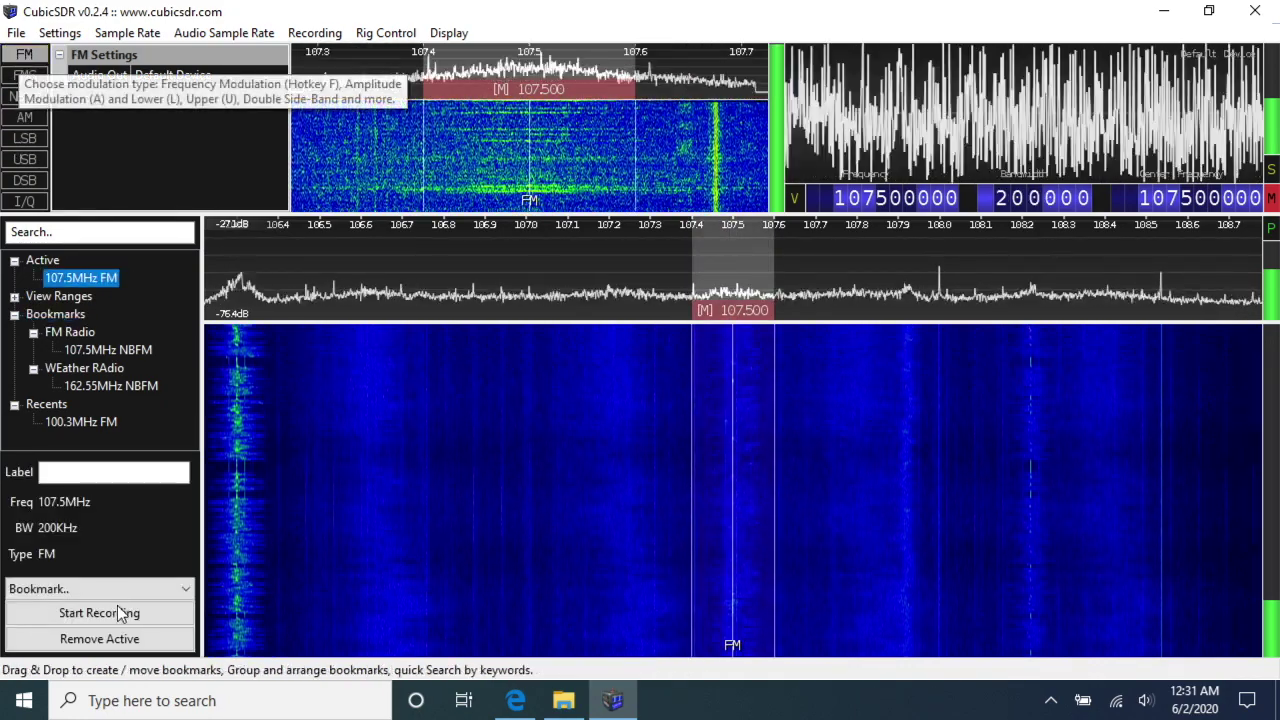
pyautogui.click(88, 590)
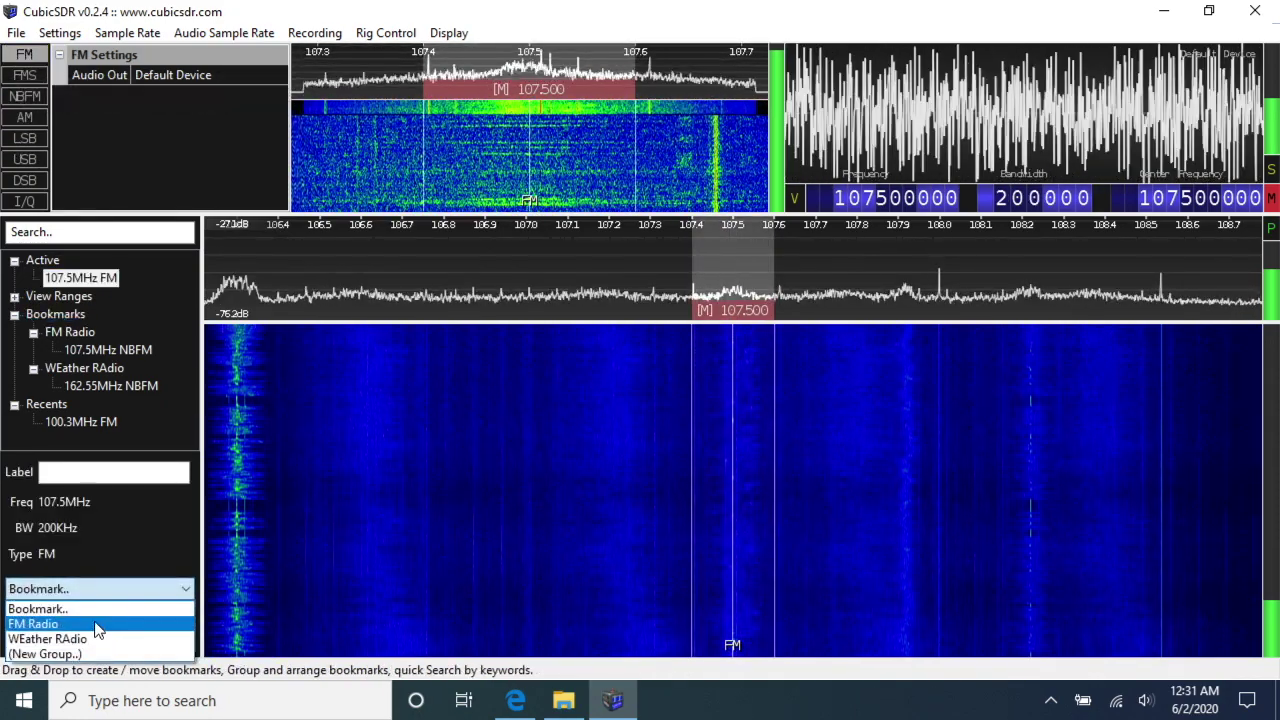
pyautogui.click(40, 623)
pyautogui.click(108, 350)
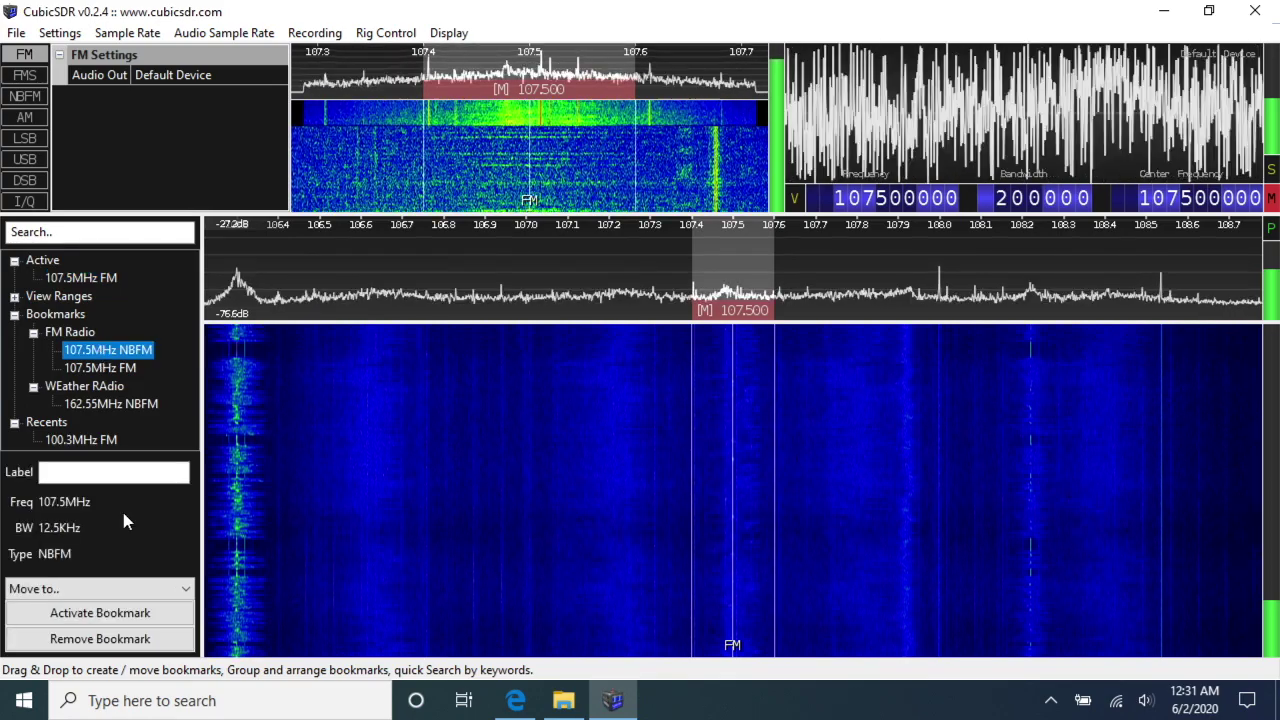
pyautogui.click(155, 637)
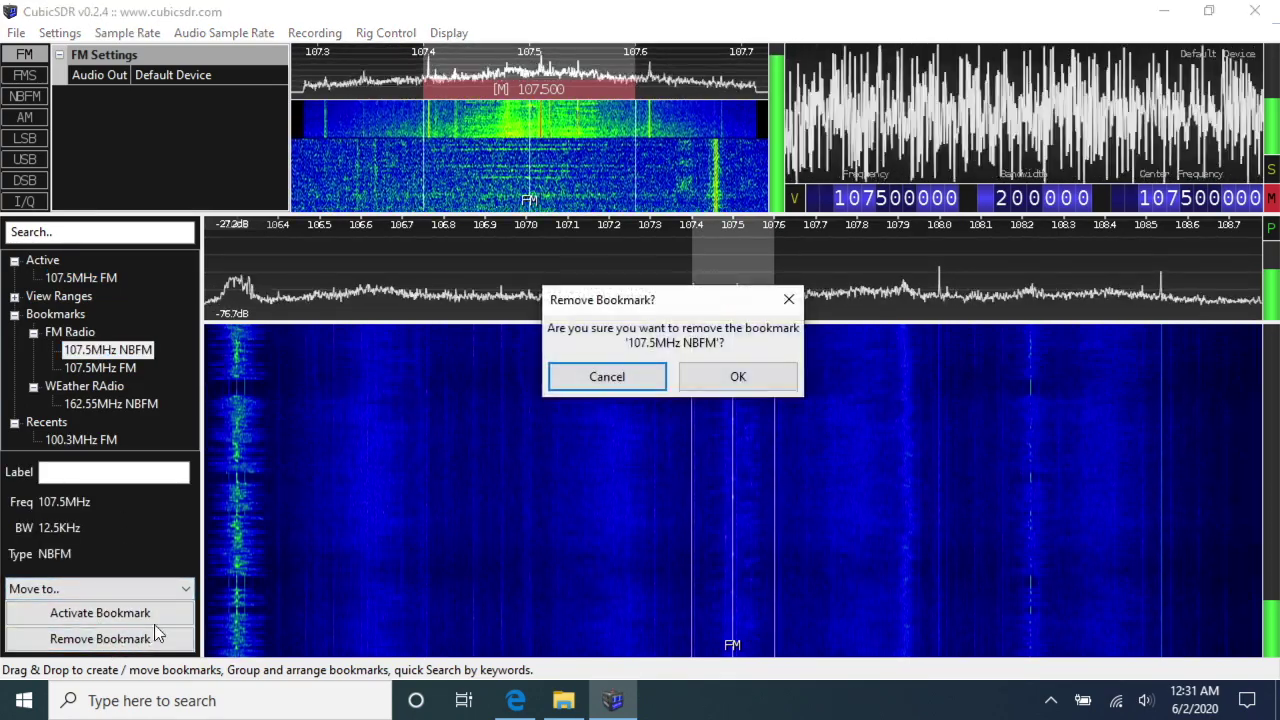
pyautogui.click(749, 377)
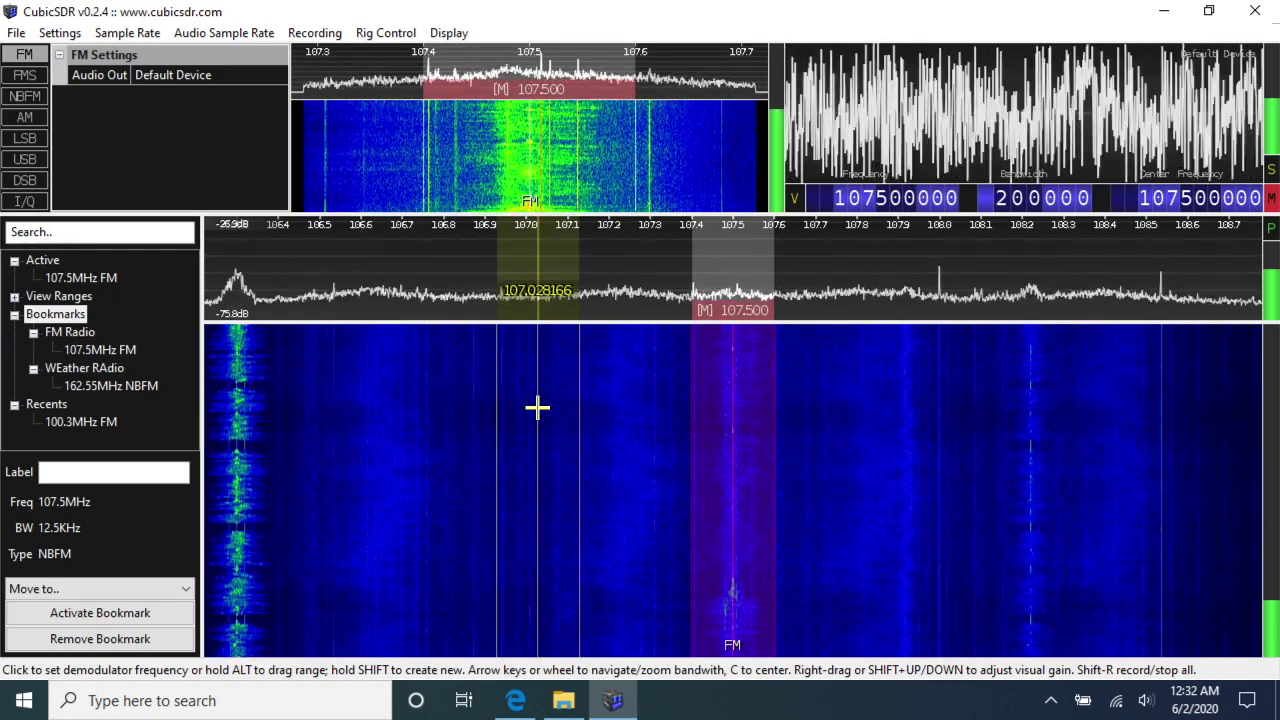
# Set the demodulator and center frequency to 433 MHz with direct frequency entry.
pyautogui.click(950, 197)
pyautogui.press('space')
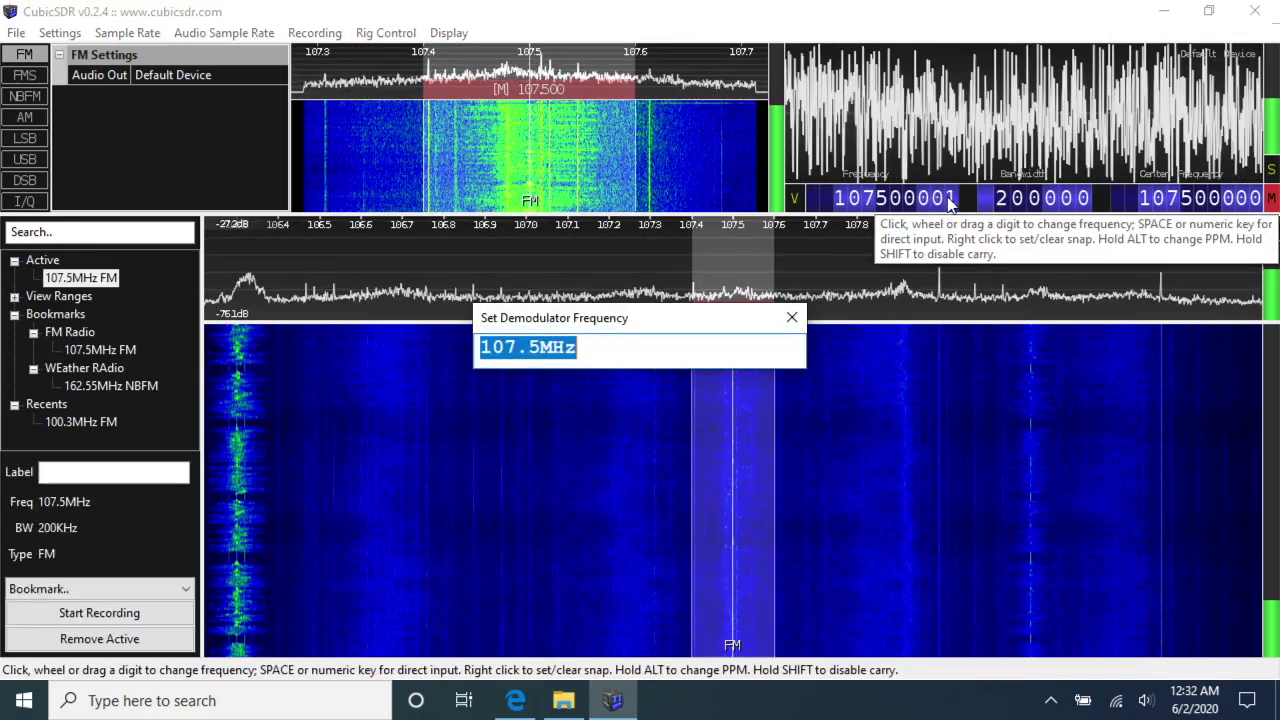
pyautogui.write('433Mhz')
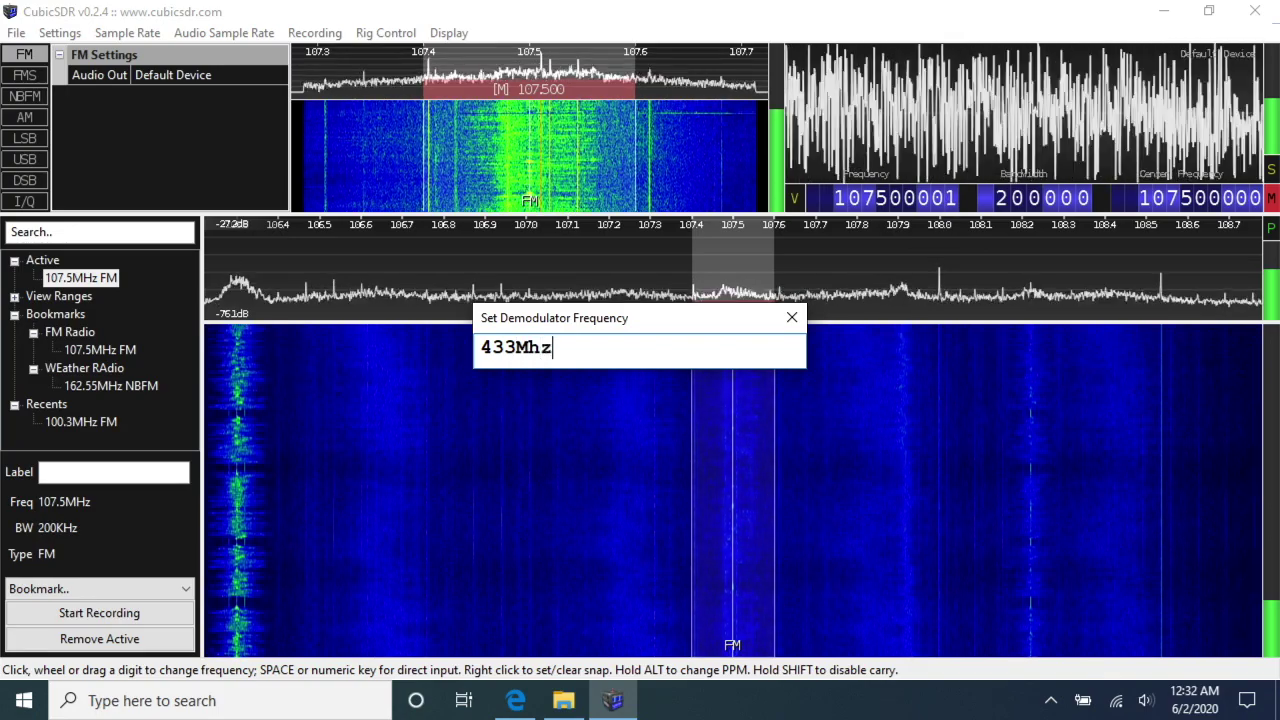
pyautogui.press('Return')
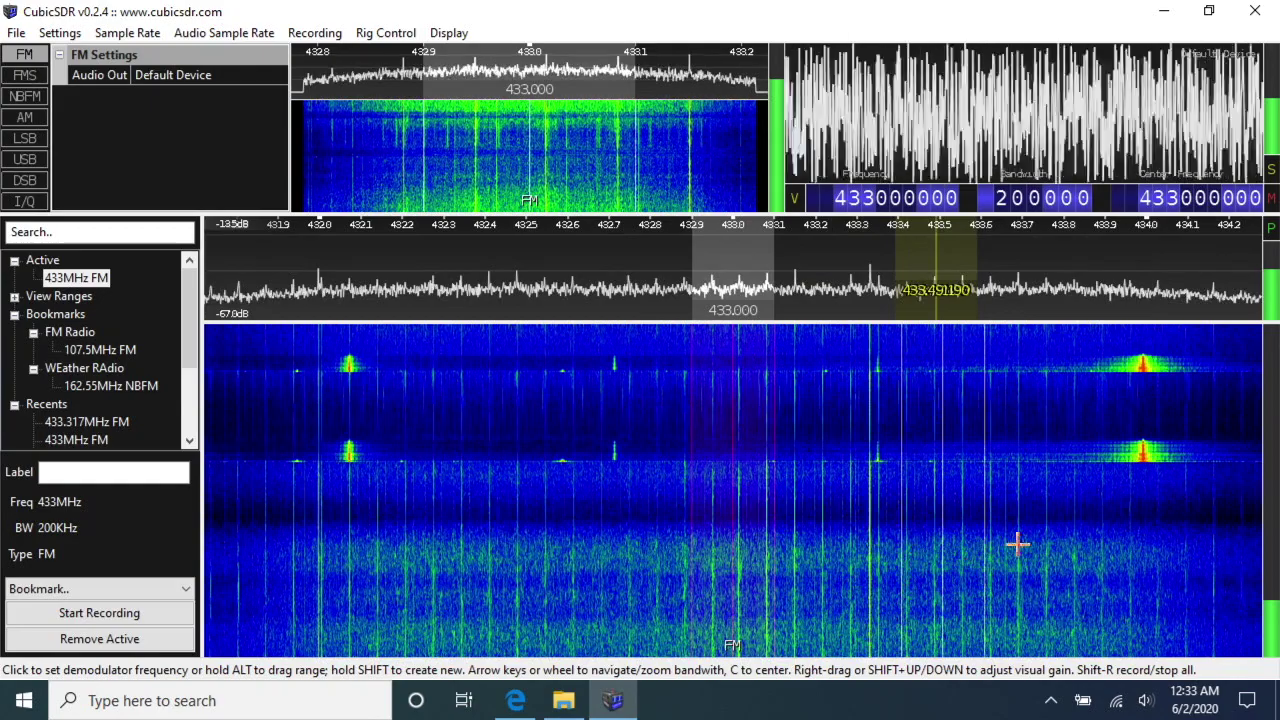
# Retune the demodulator onto the 433.992 MHz burst in the waterfall.
pyautogui.click(1143, 444)
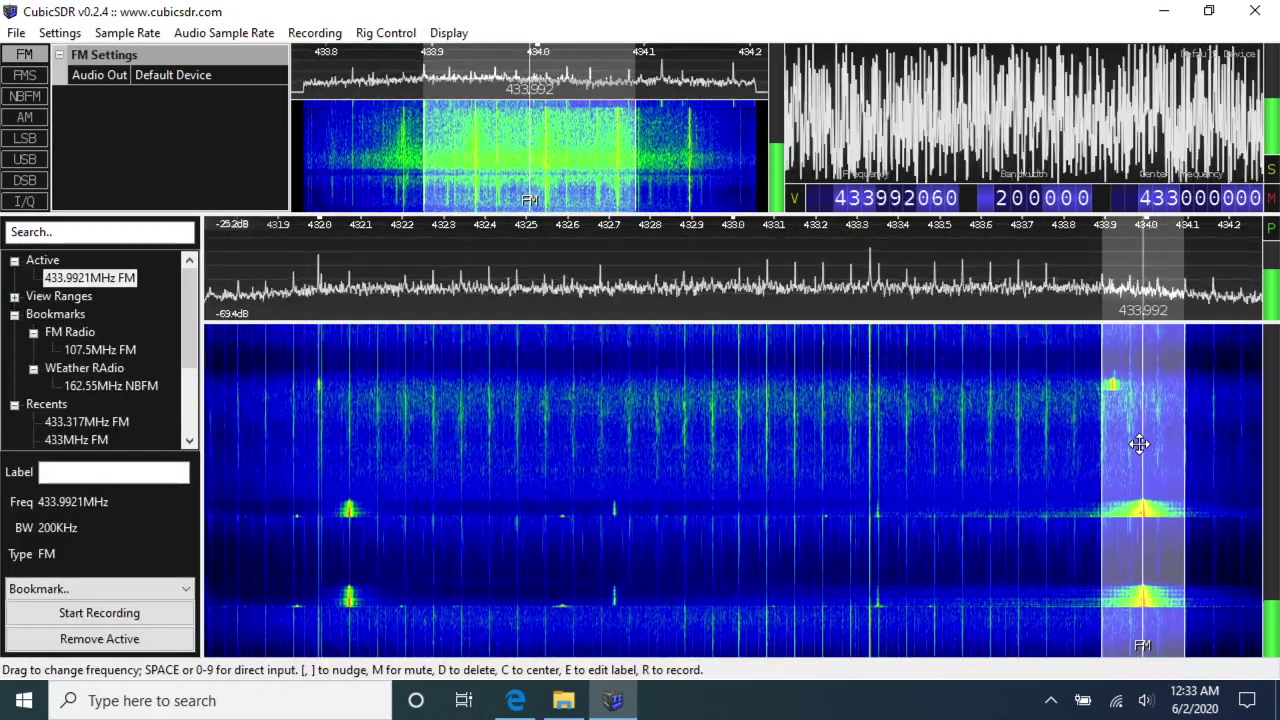